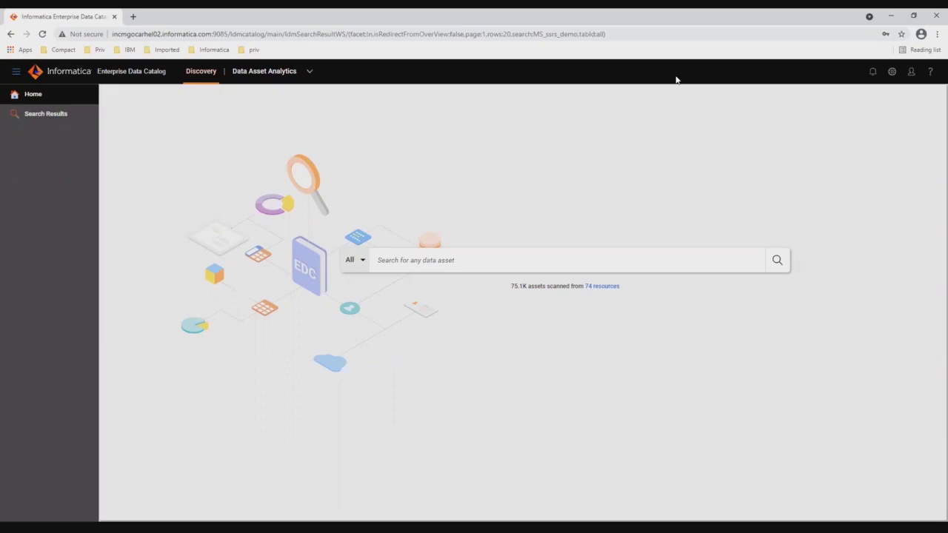
Search the catalog for ms_ssrs_demo2 from the ms_ssrs autocomplete suggestion, returning 66 assets
left_click(468, 263)
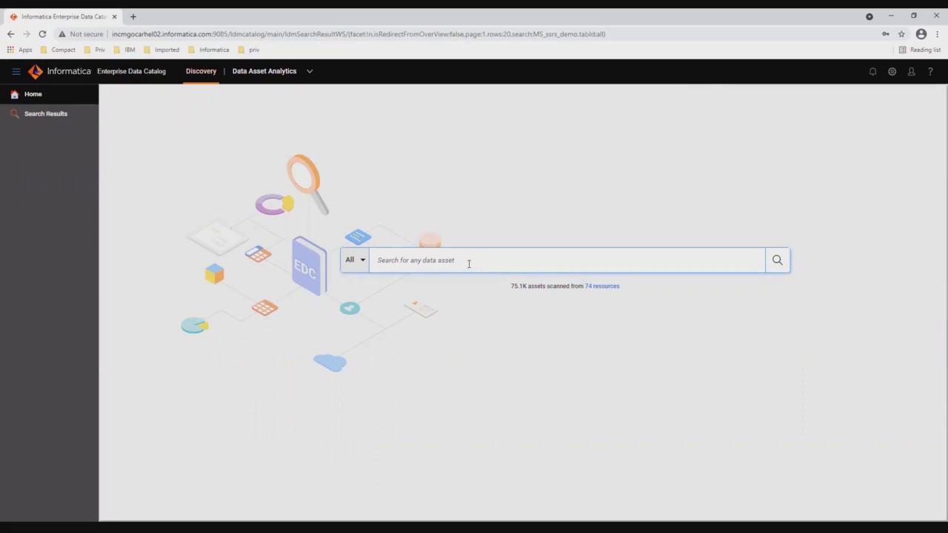
type("ms_s")
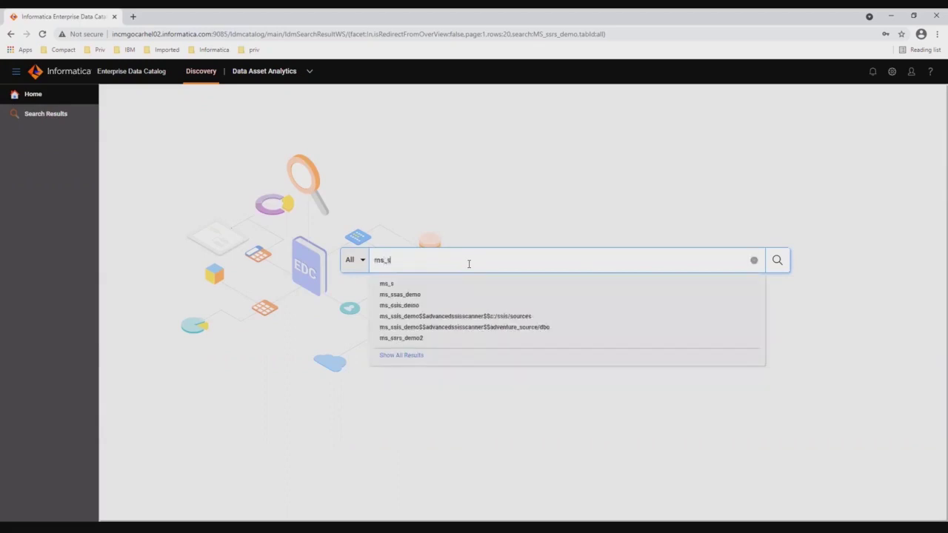
type("srs")
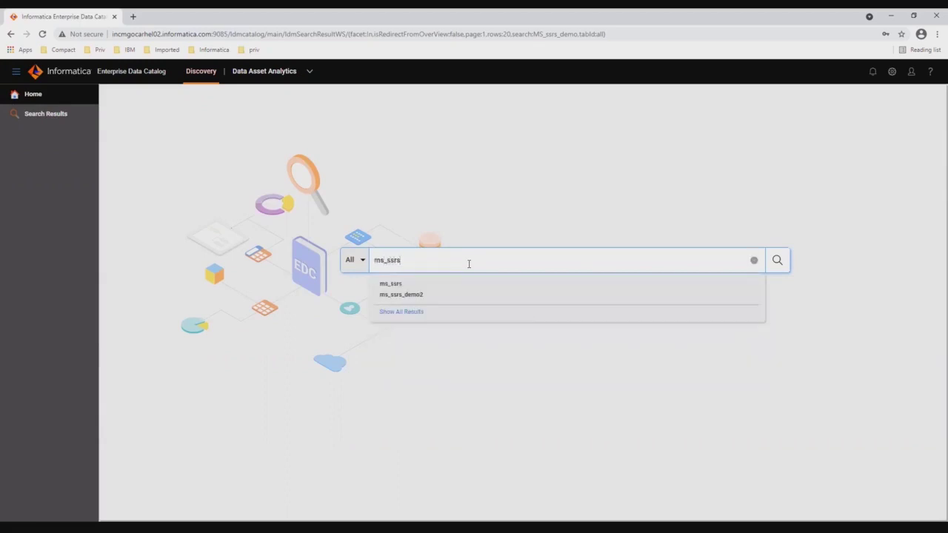
left_click(424, 296)
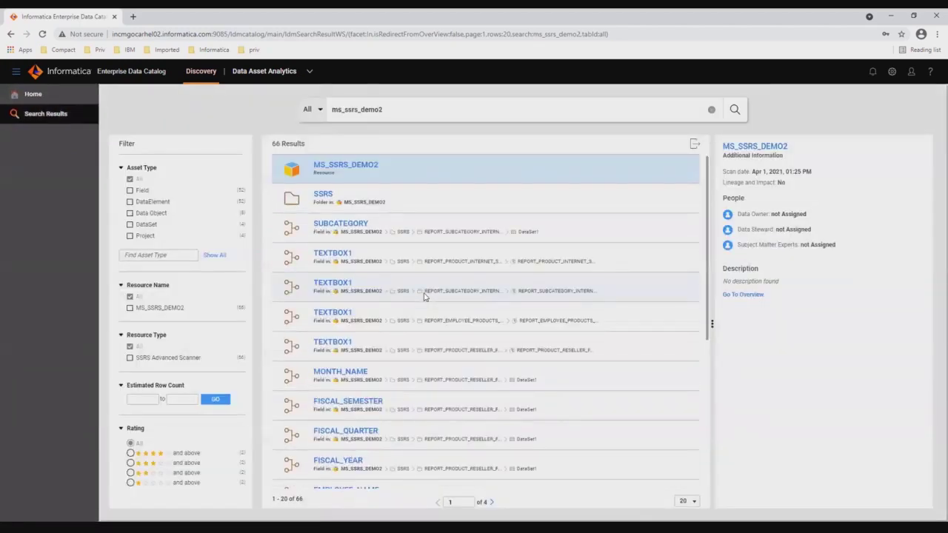
Open MS_SSRS_DEMO2, list its reports, and open Employee Product Sales per Calendar Quarter
left_click(372, 166)
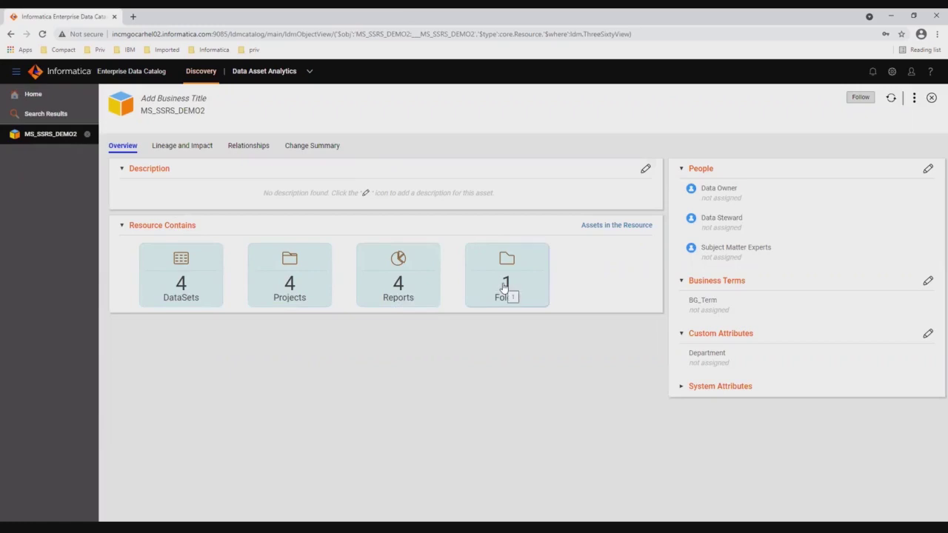
left_click(423, 291)
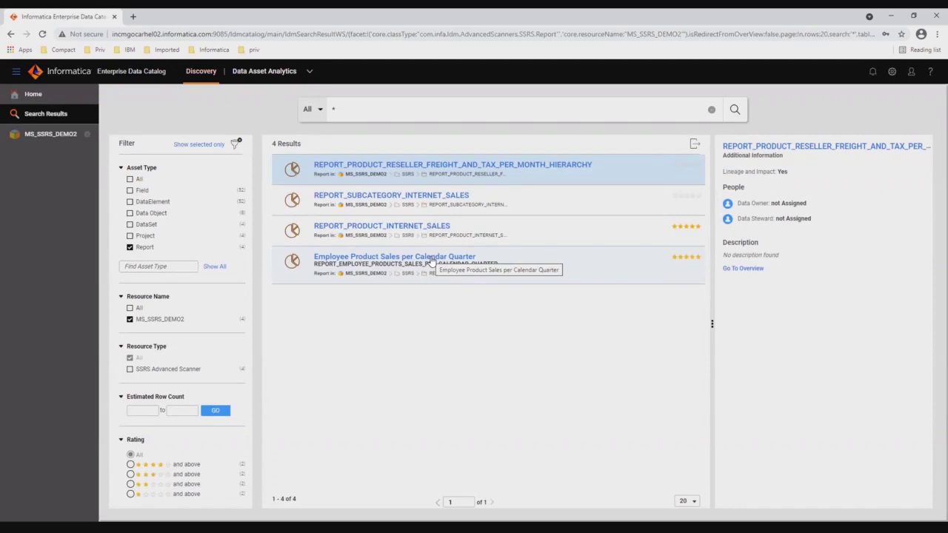
left_click(431, 258)
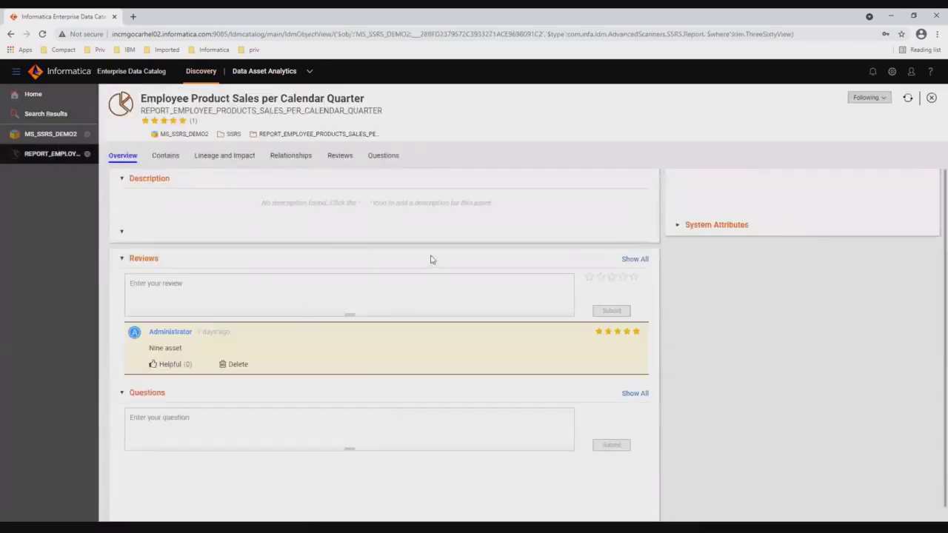
Show the report's Lineage and Impact diagram through sql_dw_2014 and MS_SSAS_DEMO
left_click(220, 155)
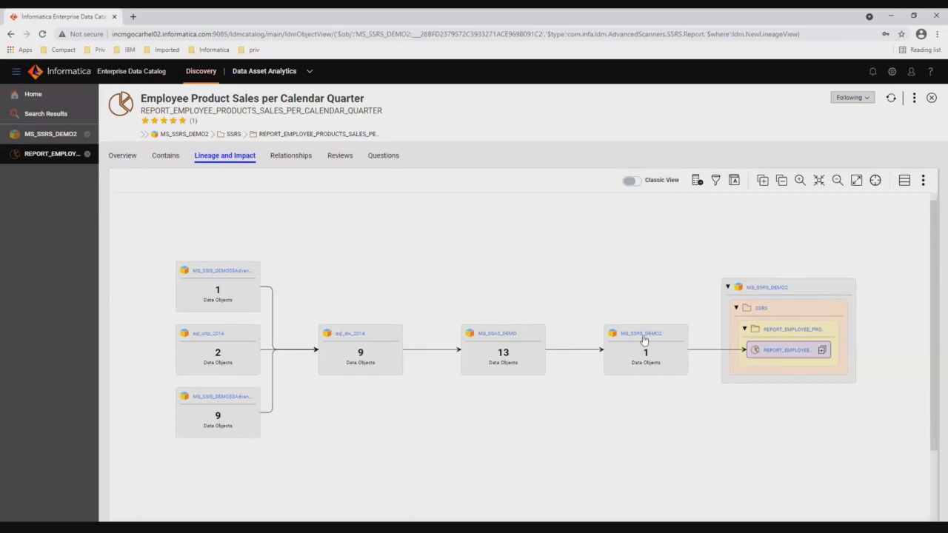
mouse_move(632, 340)
mouse_move(356, 338)
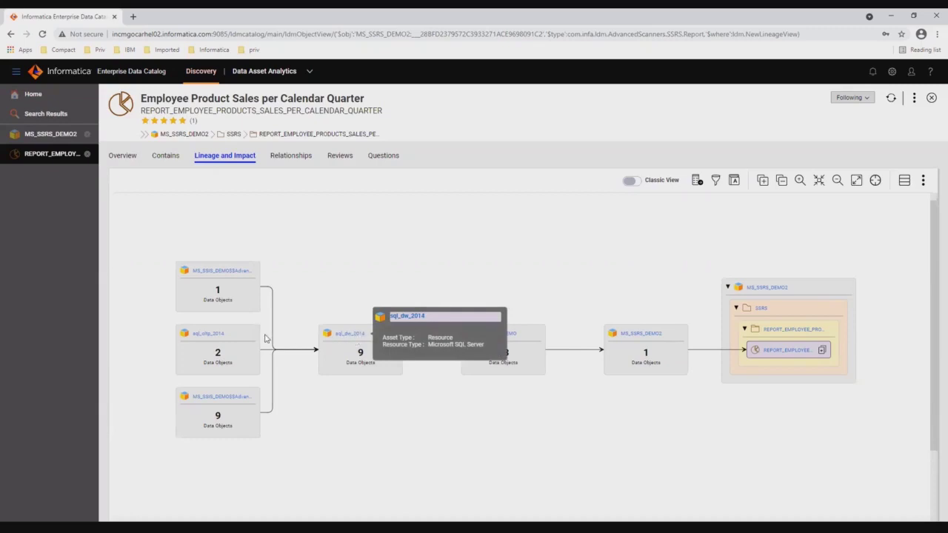
mouse_move(217, 338)
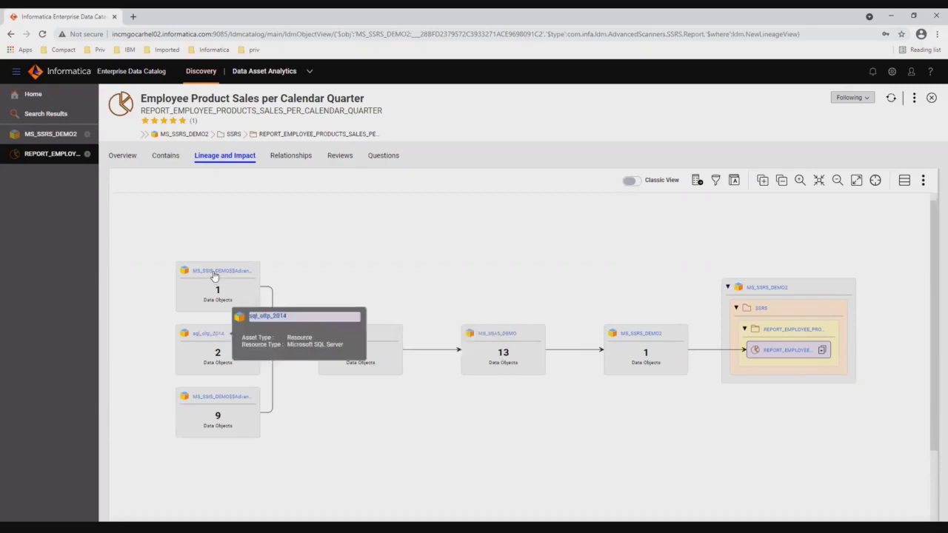
mouse_move(214, 276)
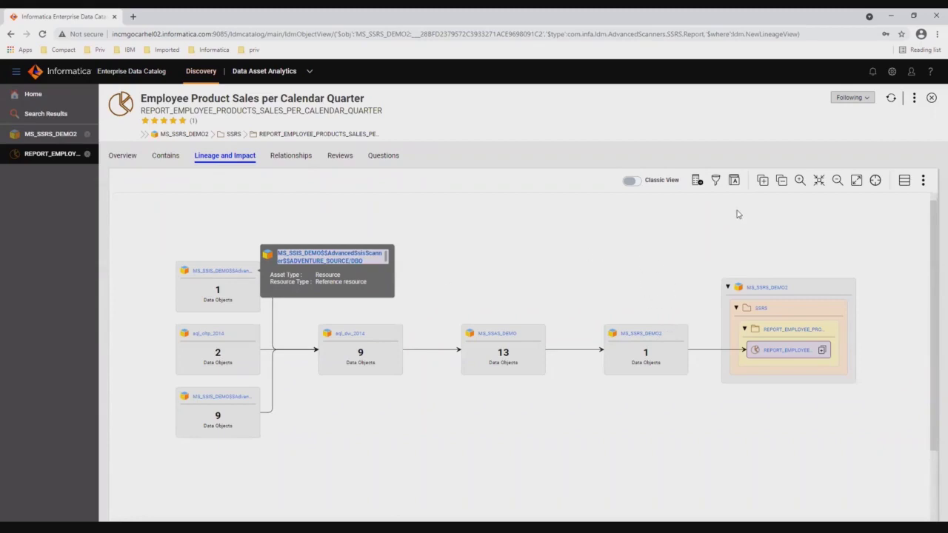
Expand the lineage to all assets and pan upstream to the Dim tables and source CSV files
left_click(763, 185)
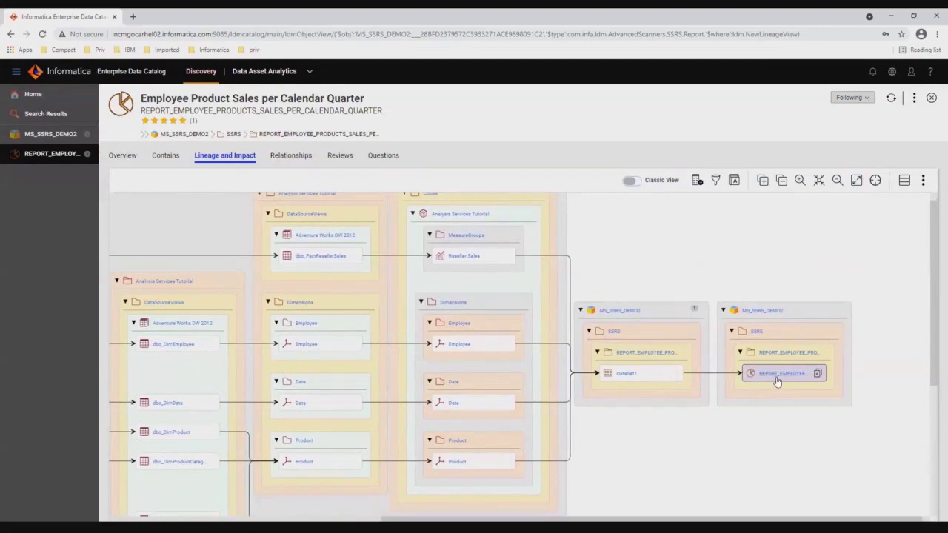
mouse_move(777, 381)
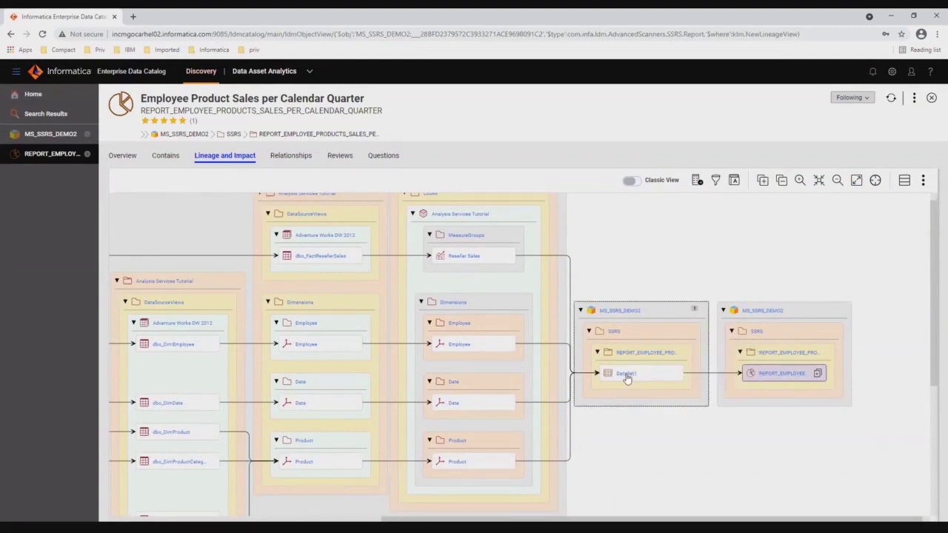
mouse_move(627, 379)
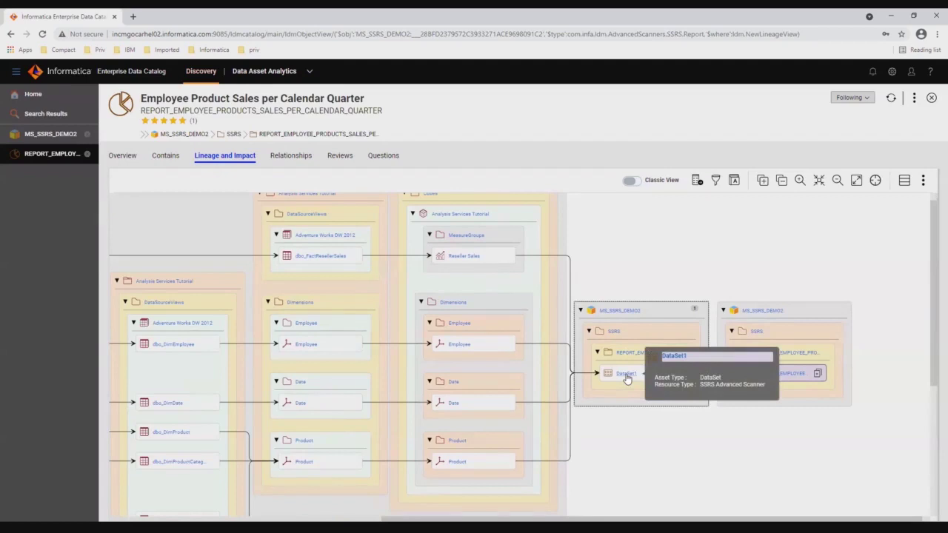
left_click_drag(622, 273, 729, 279)
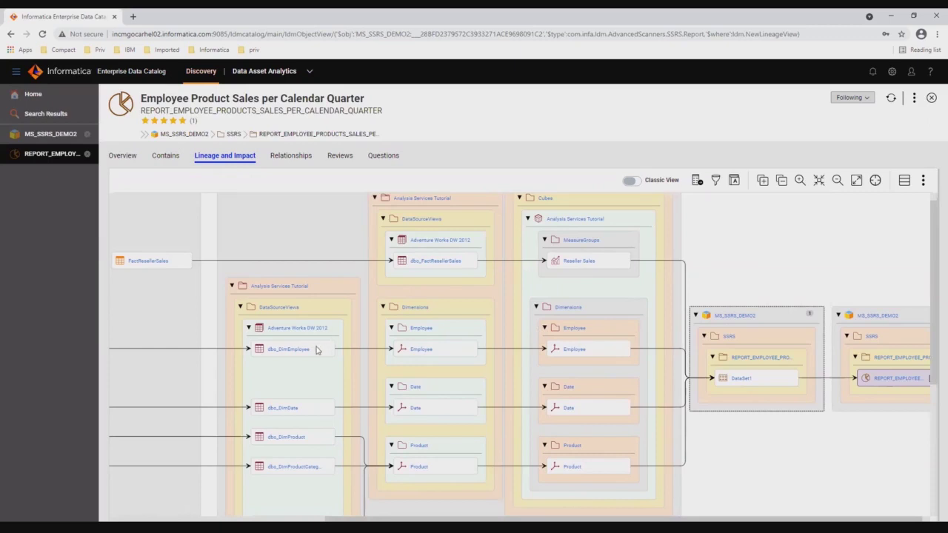
mouse_move(299, 352)
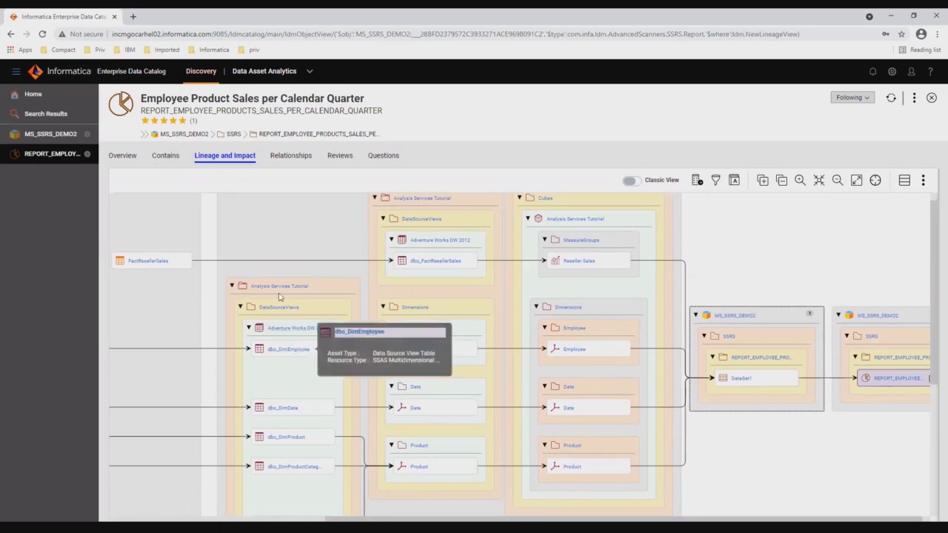
left_click_drag(239, 236, 592, 258)
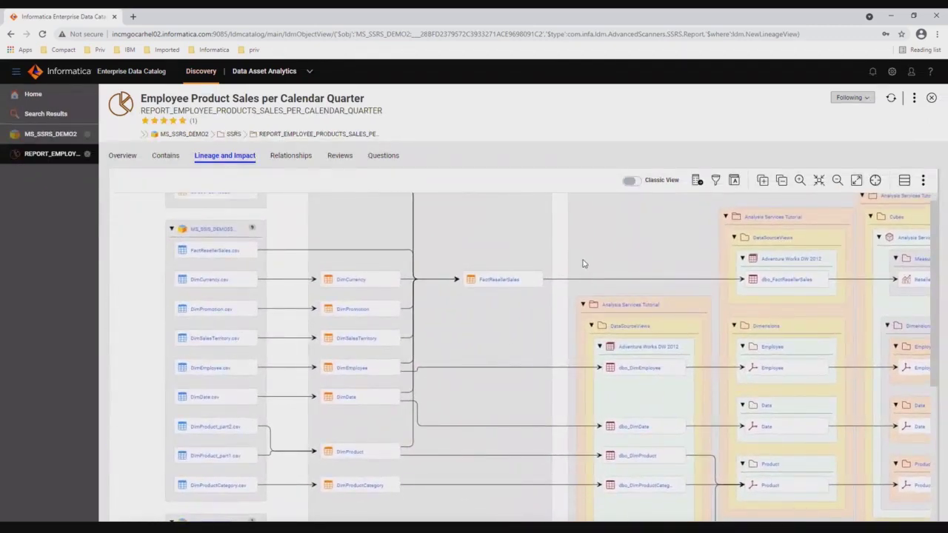
left_click_drag(467, 271, 544, 284)
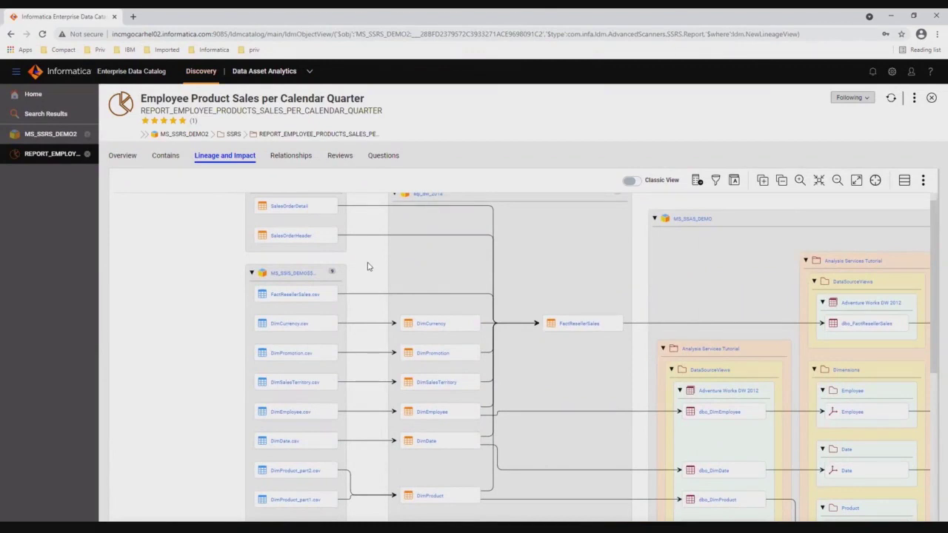
left_click_drag(597, 281, 472, 247)
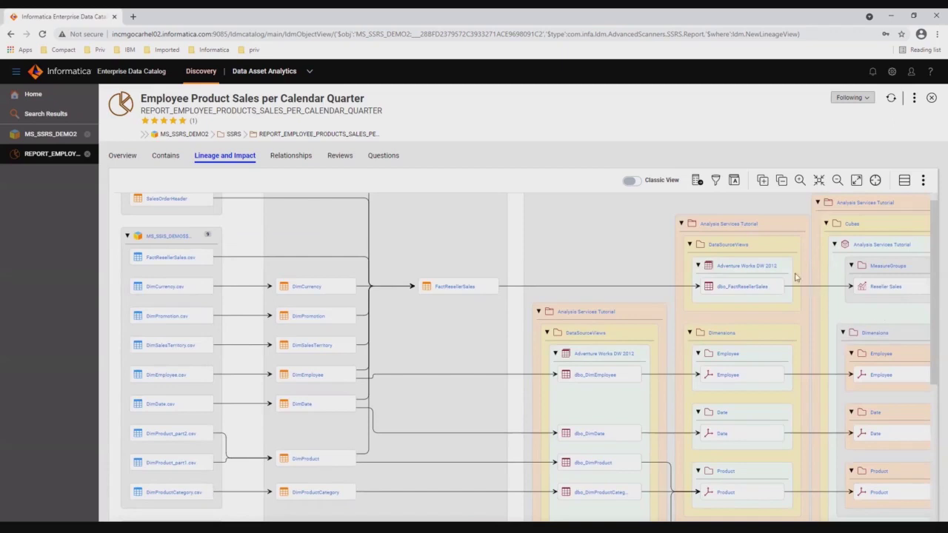
left_click_drag(479, 345, 483, 298)
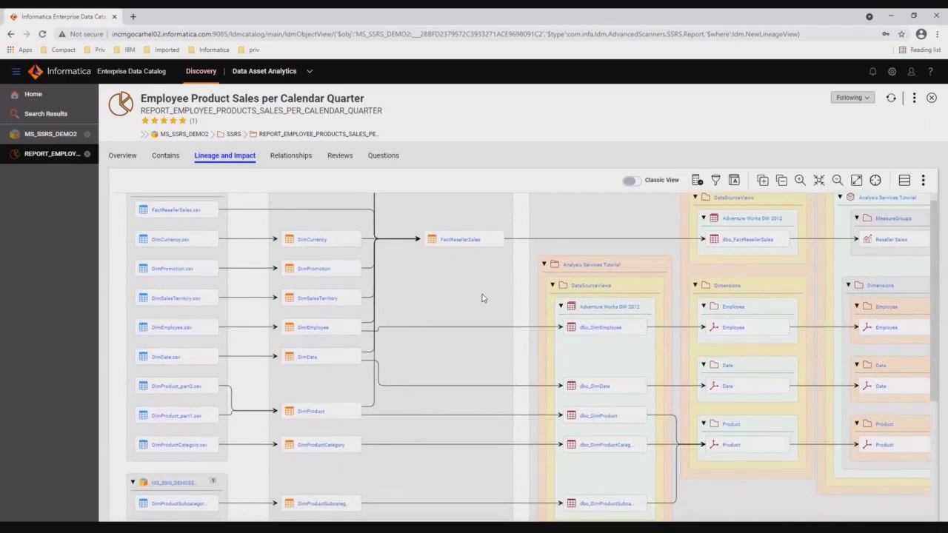
Show transformation logic and highlight DimProduct's path from its CSV parts to Product and Reseller Sales
left_click(696, 182)
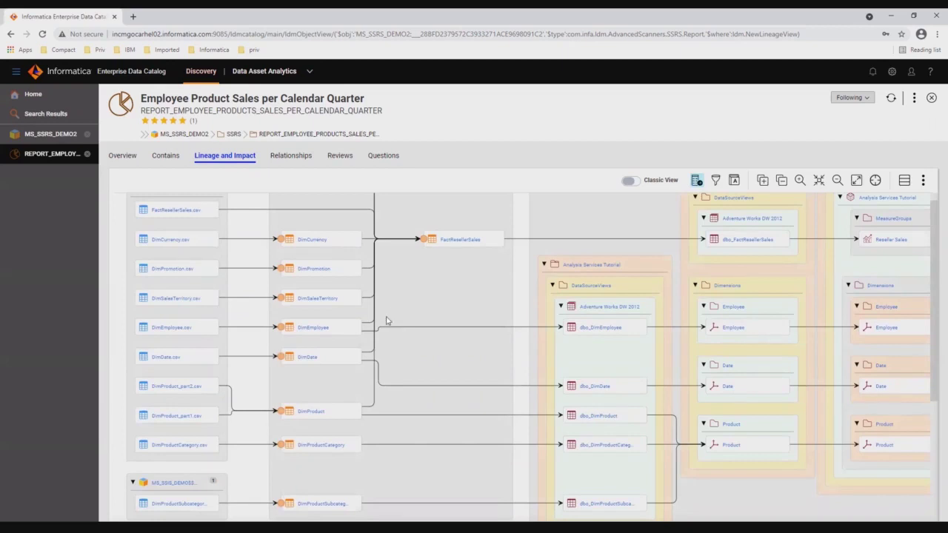
scroll(326, 392, "down", 1)
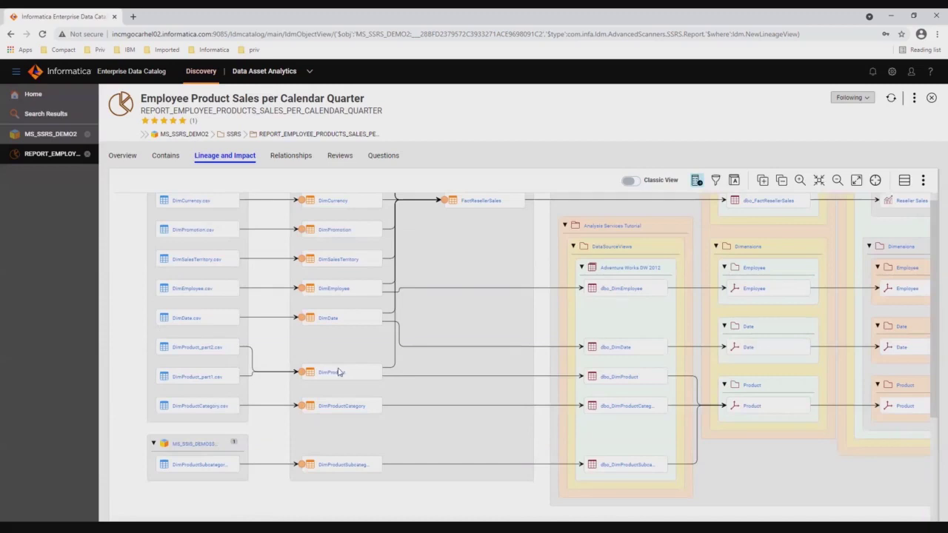
mouse_move(337, 379)
left_click(302, 377)
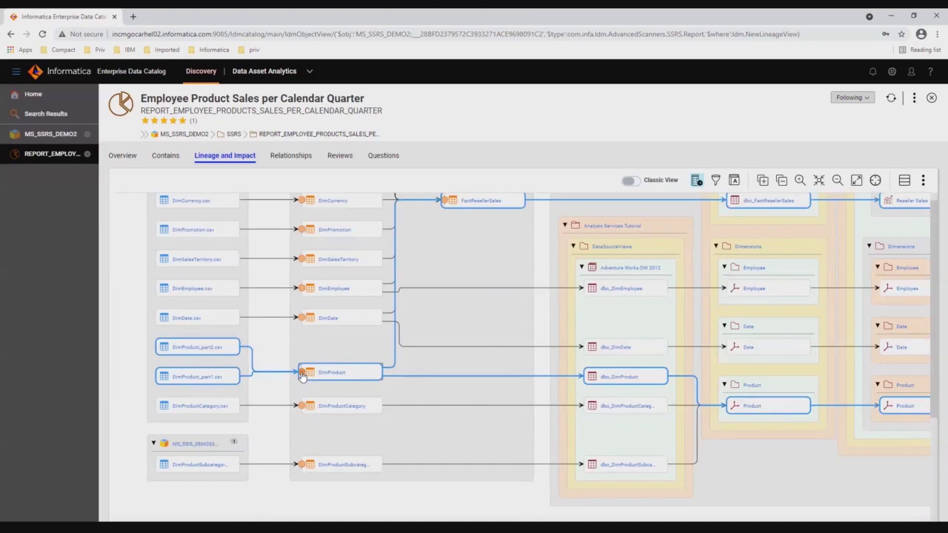
Drill into the transformation before DimProduct to view the MS_SSIS_DEMO Load DimProduct process
left_click(302, 377)
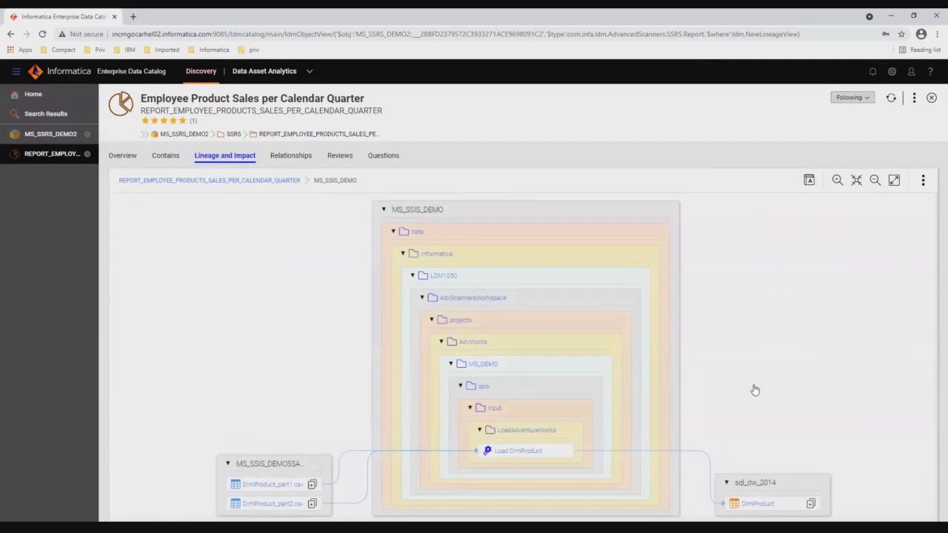
scroll(752, 332, "down", 1)
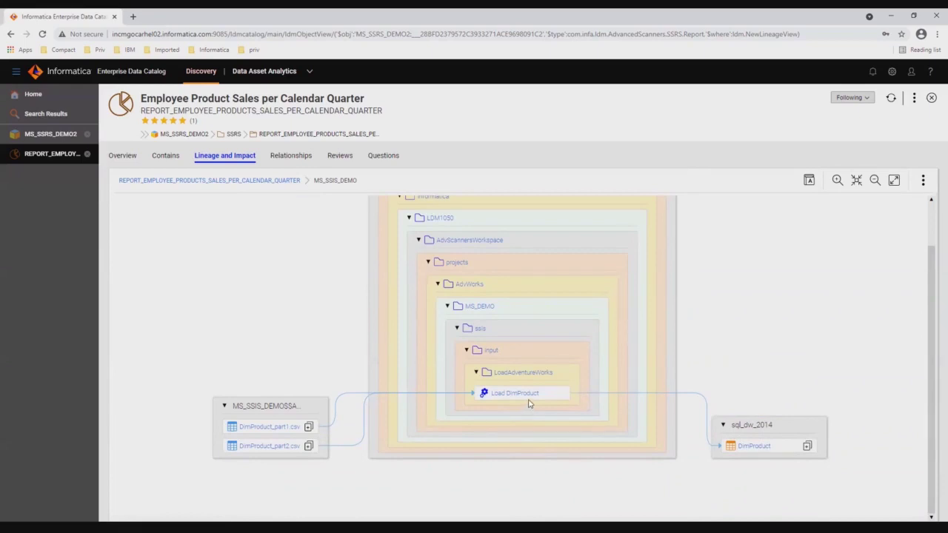
mouse_move(524, 398)
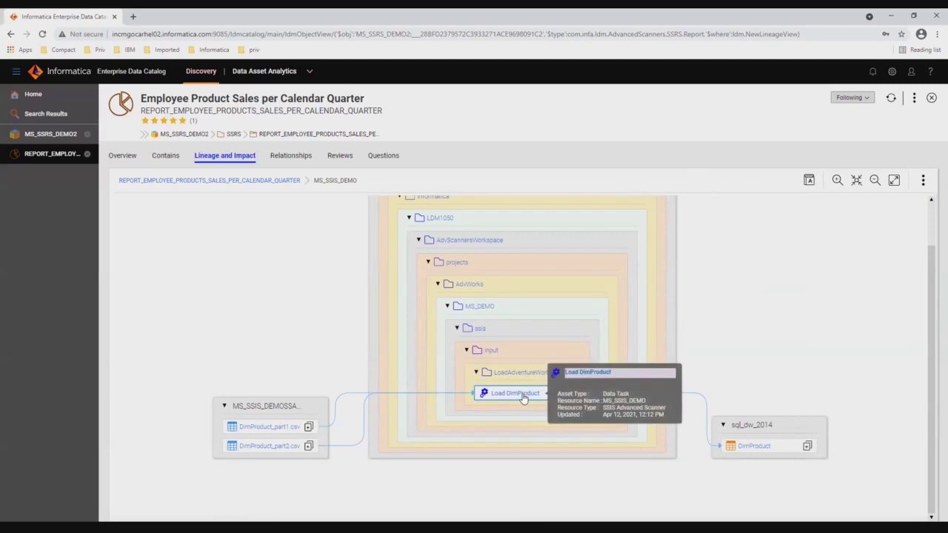
Open Load DimProduct's system attributes and follow its Visualization URL in a new tab
left_click(518, 393)
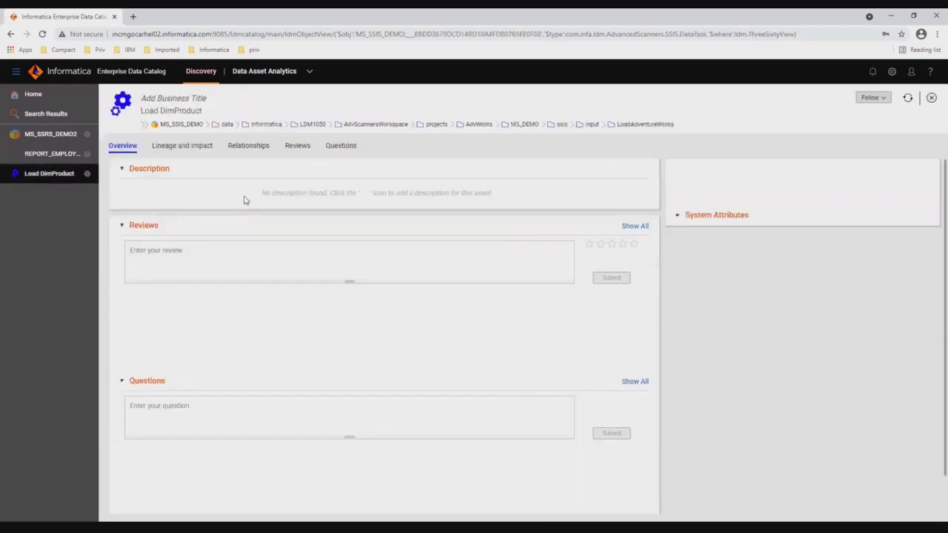
left_click(677, 304)
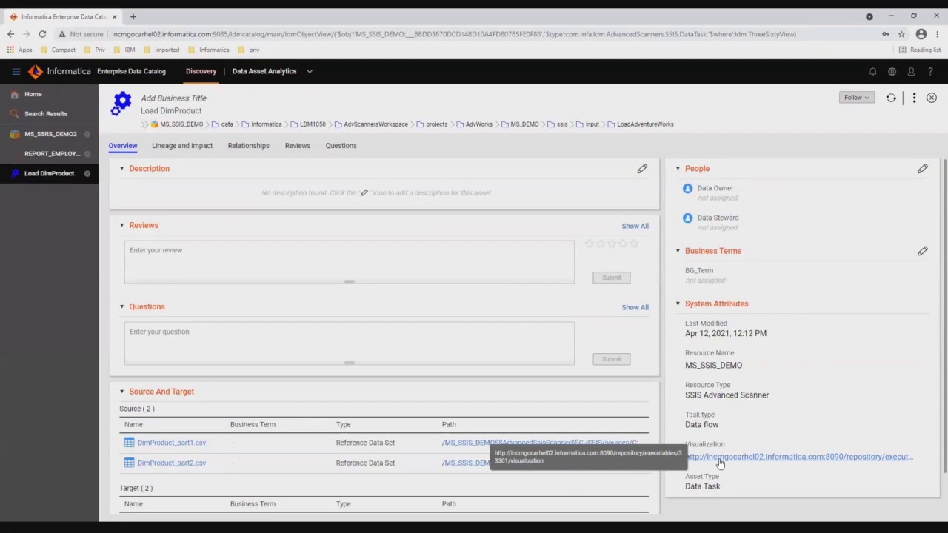
left_click(719, 457)
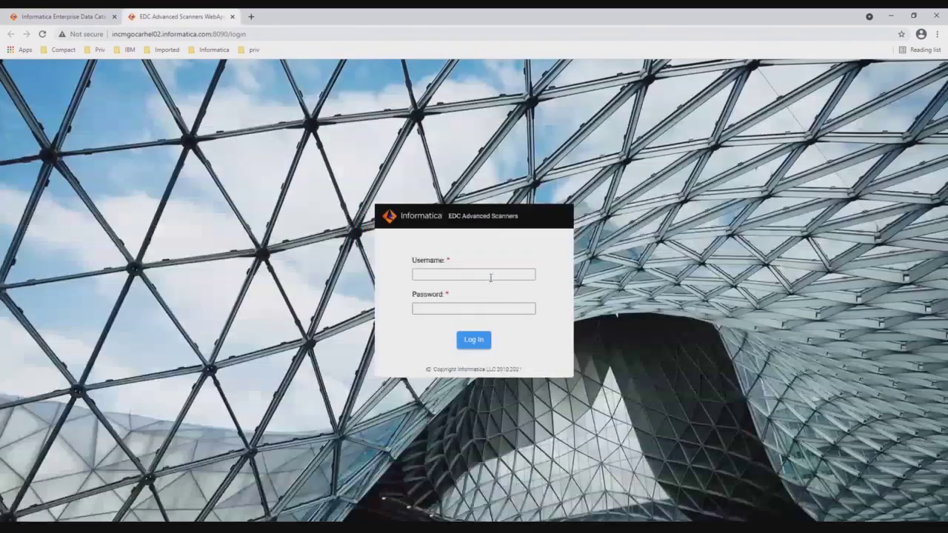
Sign in to EDC Advanced Scanners with the username and password to load the data flow
left_click(490, 275)
type("admin")
key("Tab")
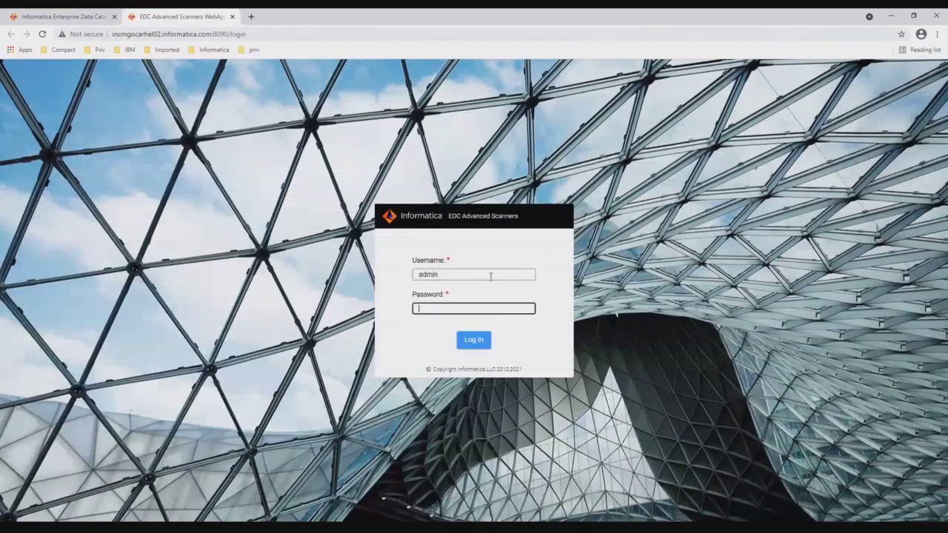
type("admin")
key("Return")
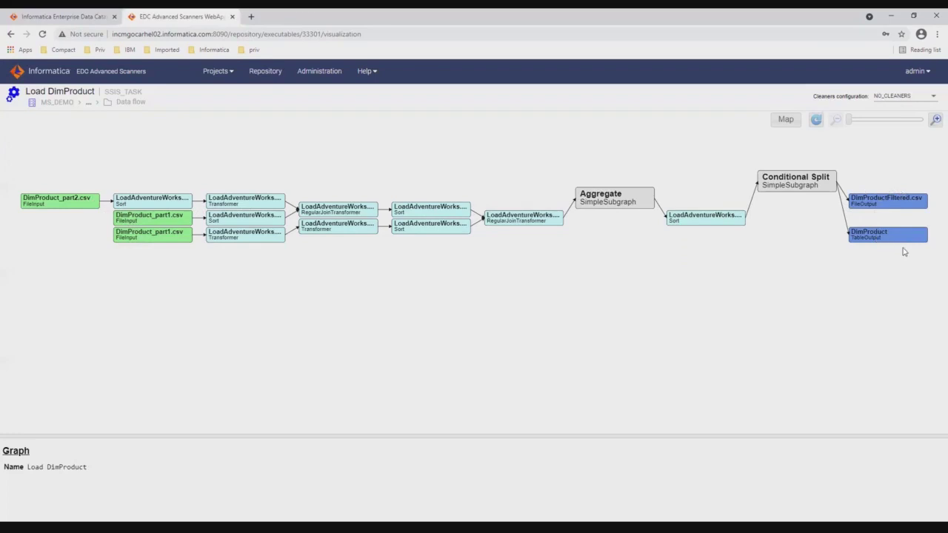
Expand DimProduct, trace PRODUCTALTERNATEKEY, and expand DimProduct_part1.csv to list its fields
left_click(886, 236)
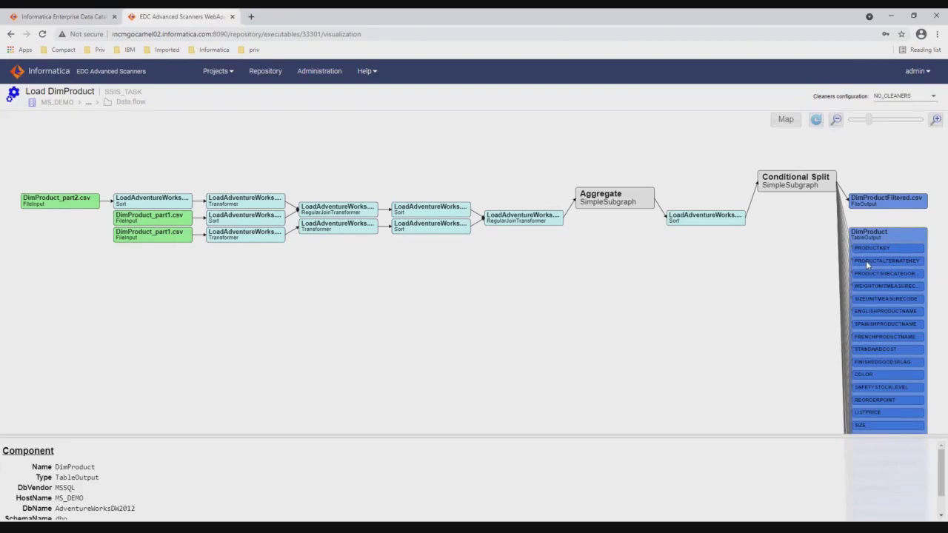
left_click(875, 259)
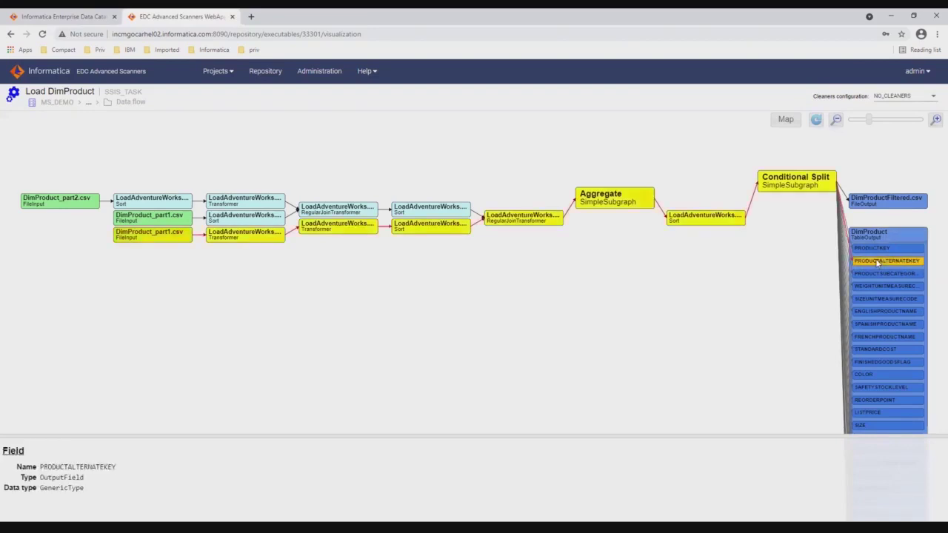
left_click(157, 239)
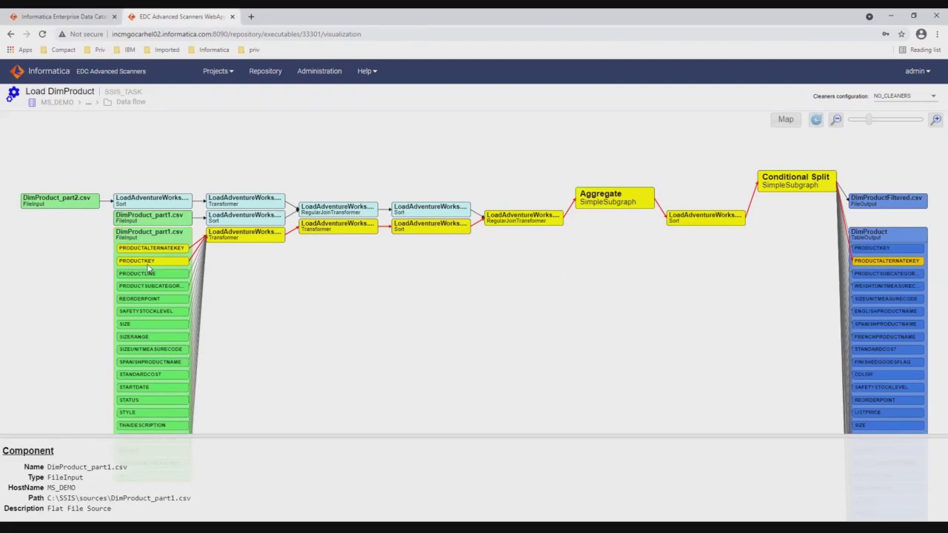
Inspect PRODUCTALTERNATEKEY in Derived Column 1 and Data Conversion, then return to the Enterprise Data Catalog tab
left_click(251, 237)
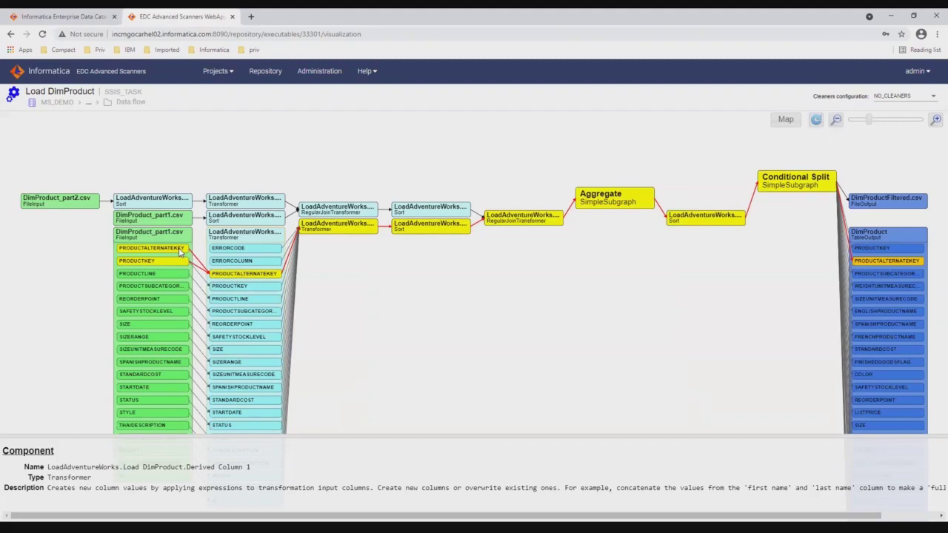
left_click(243, 274)
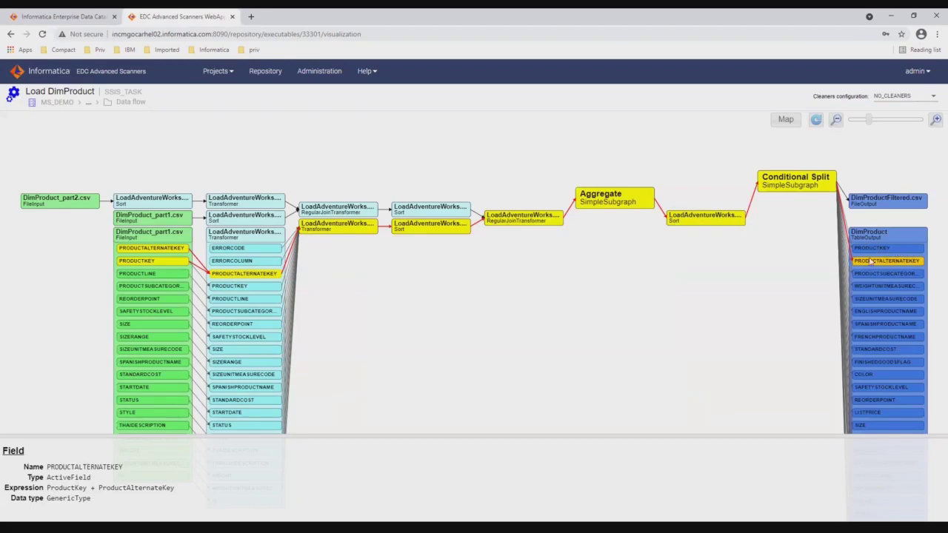
left_click(338, 227)
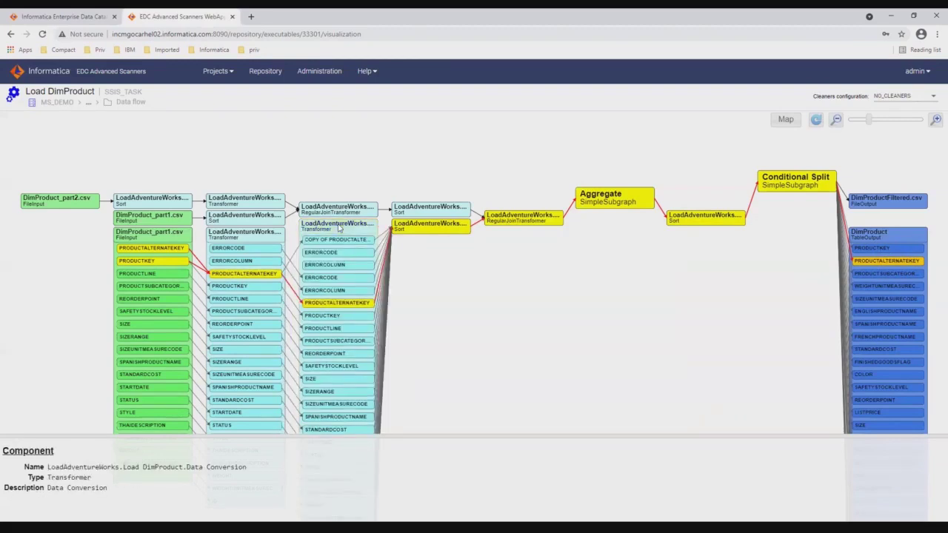
left_click(362, 304)
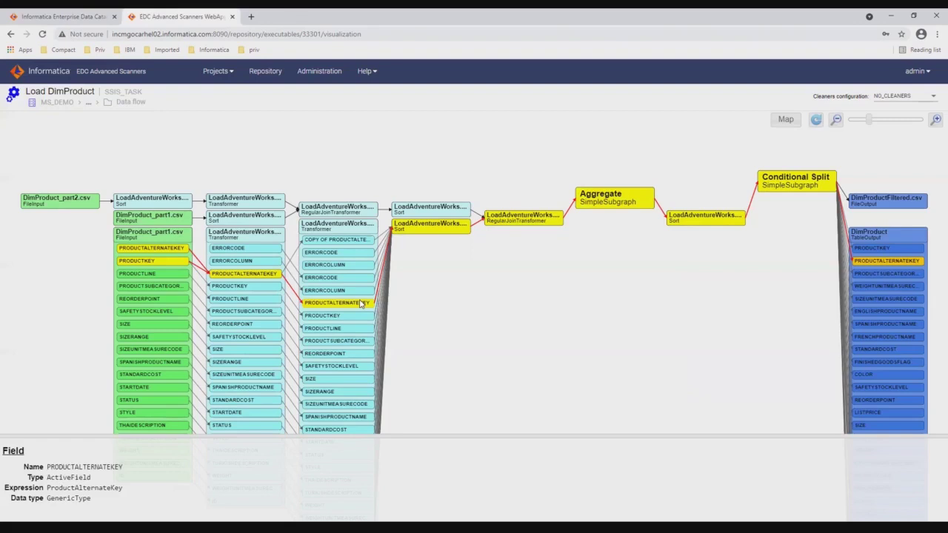
left_click(64, 20)
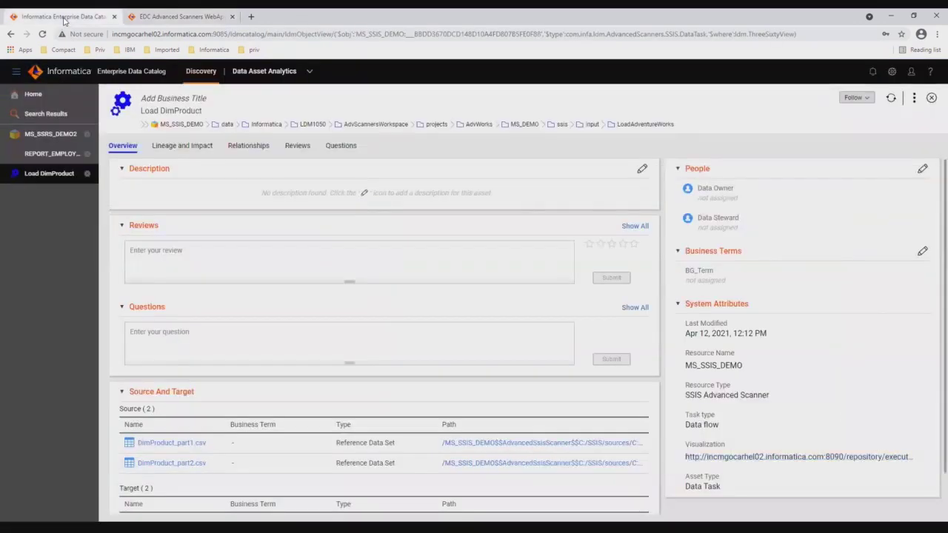
Open the Employee Product Sales report's Lineage and Impact and pan to its downstream report nodes
left_click(50, 156)
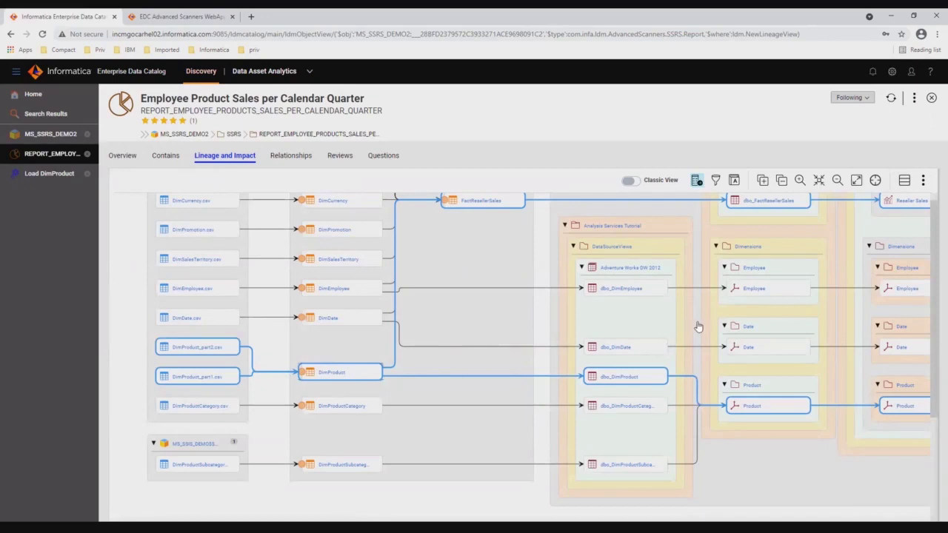
left_click_drag(696, 326, 405, 334)
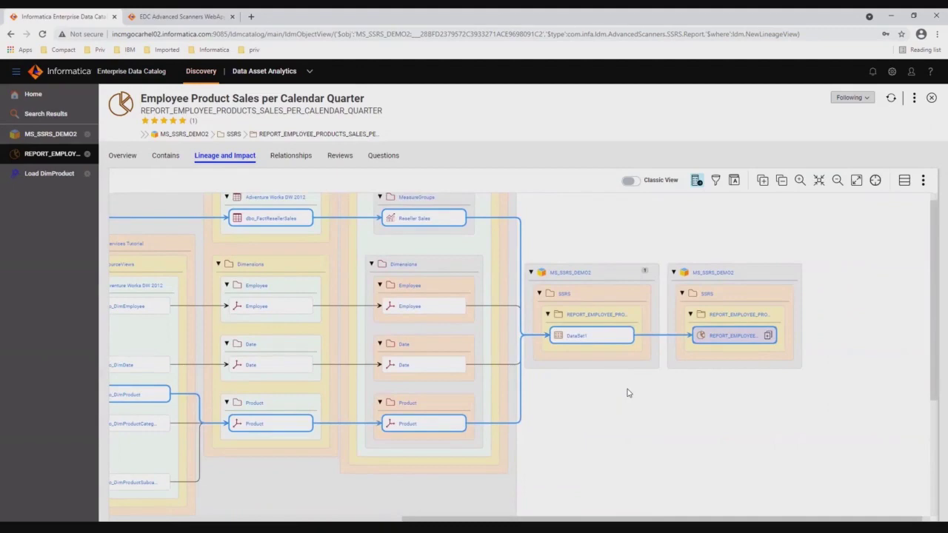
Limit the report's lineage to the selected TABLE1/EMPLOYEE_NAME field
left_click(767, 336)
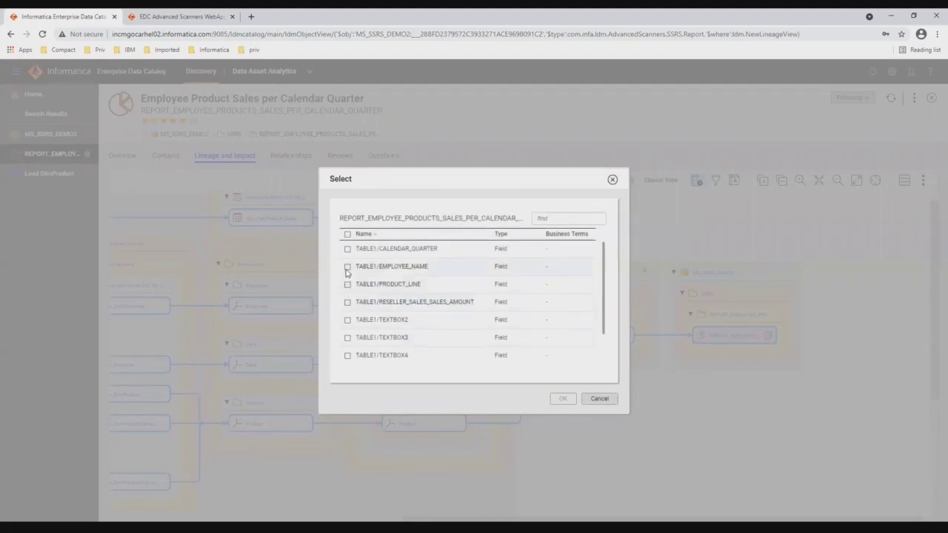
left_click(347, 267)
left_click(566, 400)
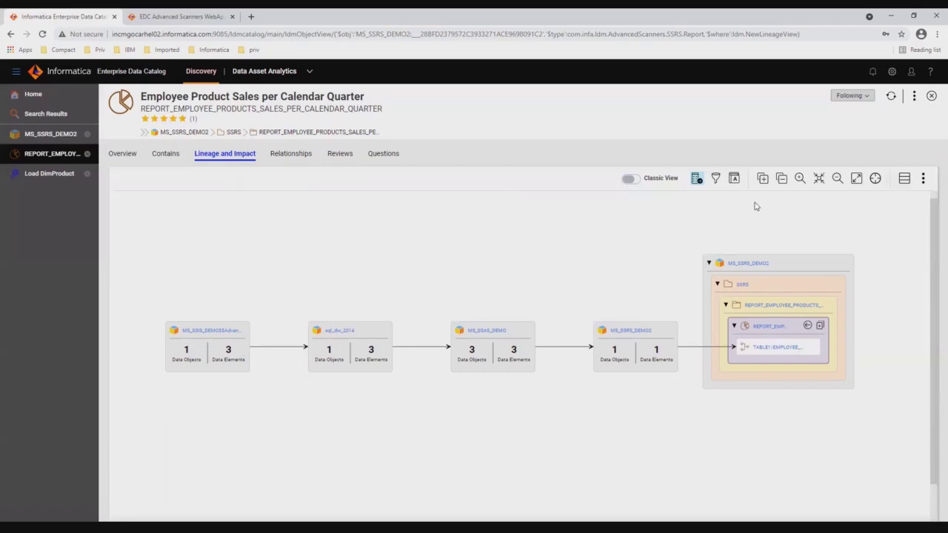
Expand the lineage to field level and pan upstream to DimEmployee's LastName, FirstName and MiddleName
left_click(762, 181)
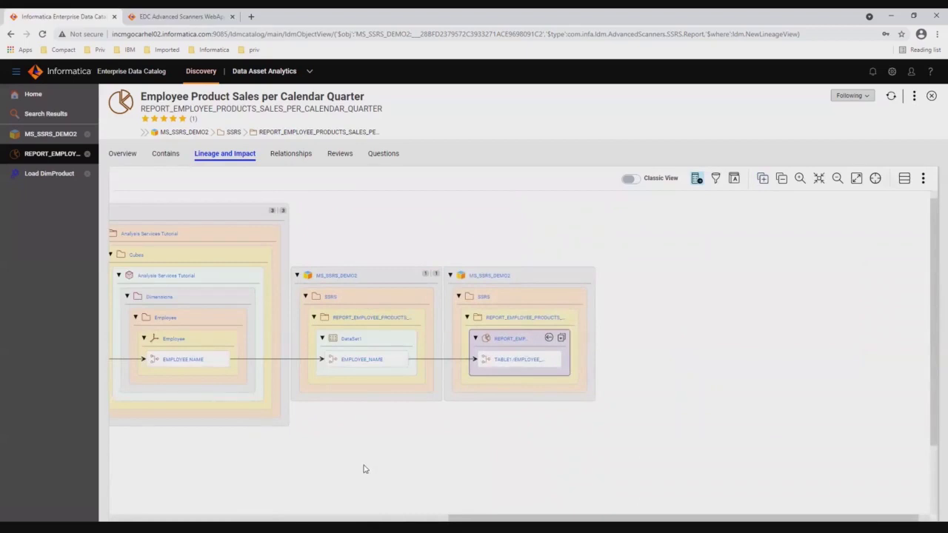
left_click_drag(351, 457, 631, 457)
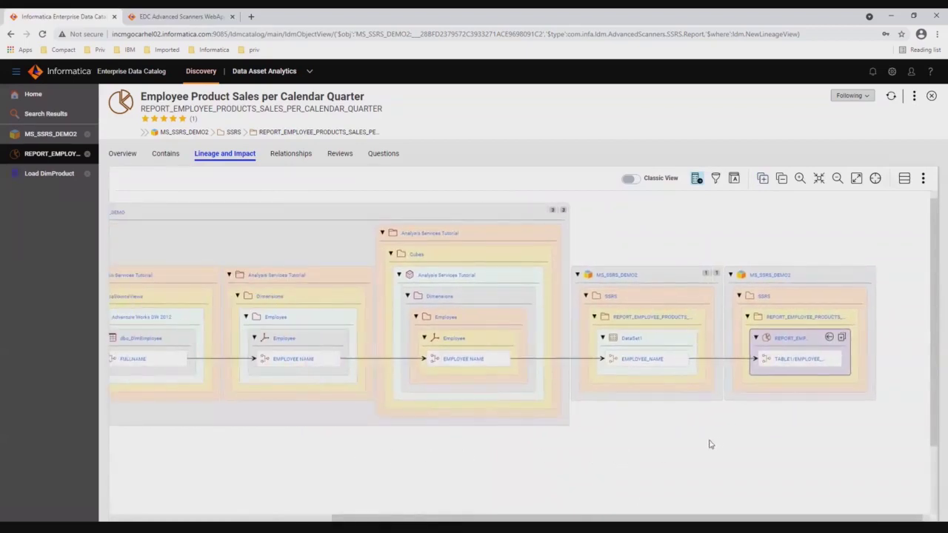
left_click_drag(580, 437, 636, 442)
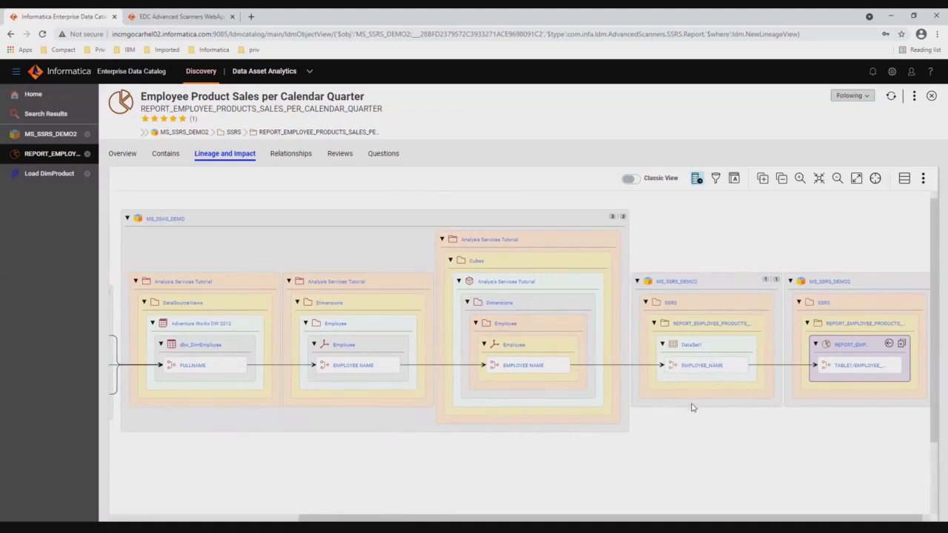
left_click_drag(520, 451, 639, 450)
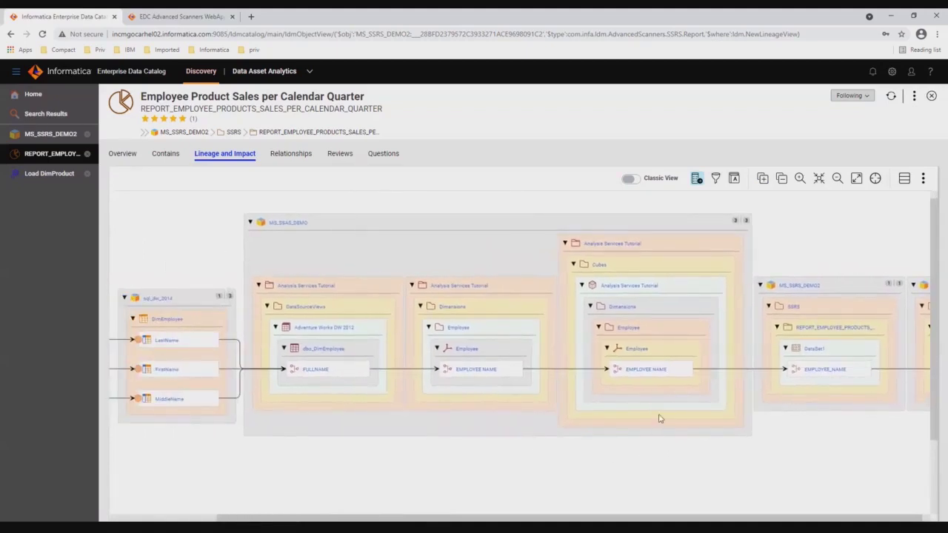
left_click_drag(393, 444, 480, 444)
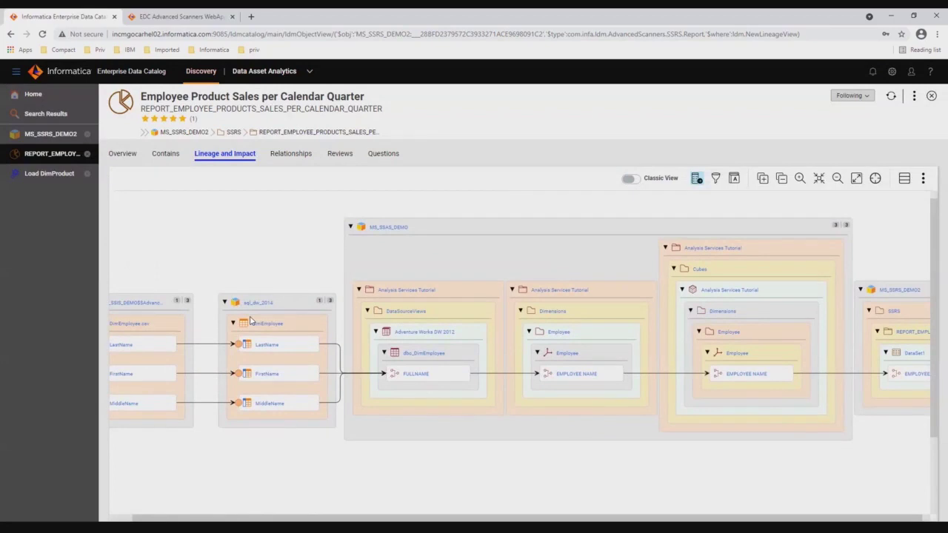
mouse_move(582, 379)
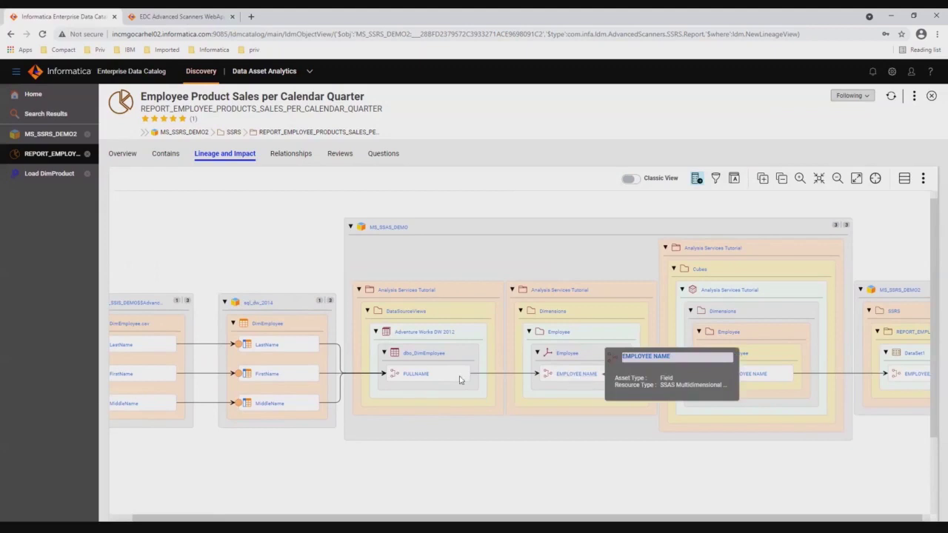
mouse_move(416, 381)
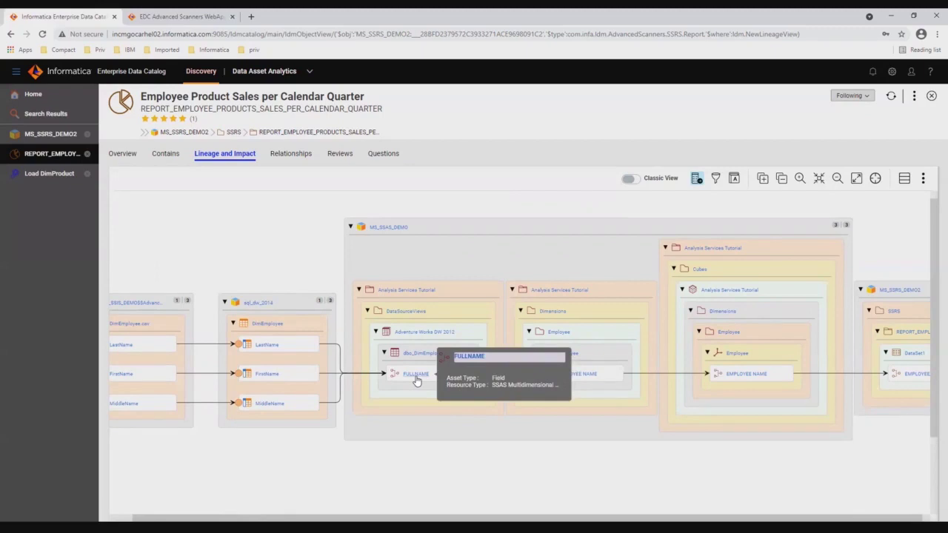
Show the FULLNAME field's overview with System Attributes expanded to reveal its CASE WHEN MiddleName IS NULL expression
left_click(416, 381)
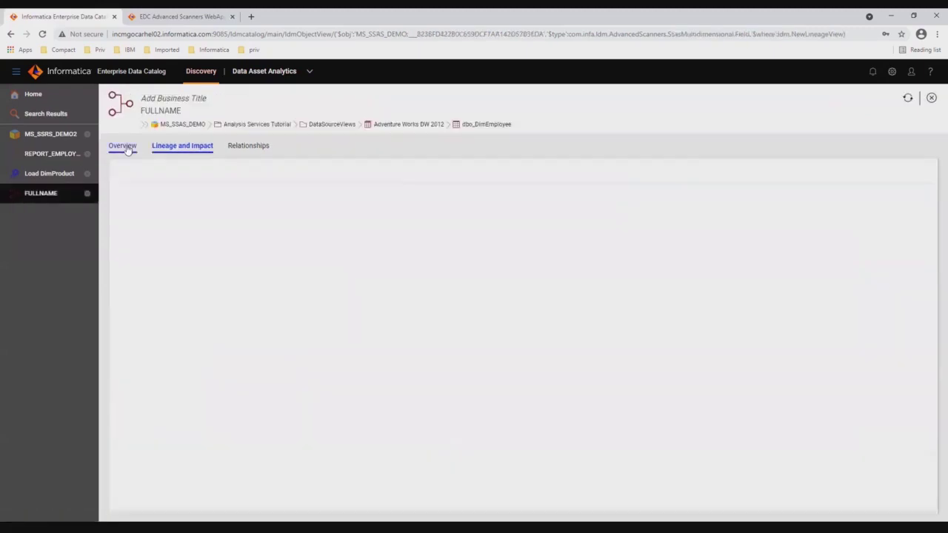
left_click(127, 148)
left_click(682, 305)
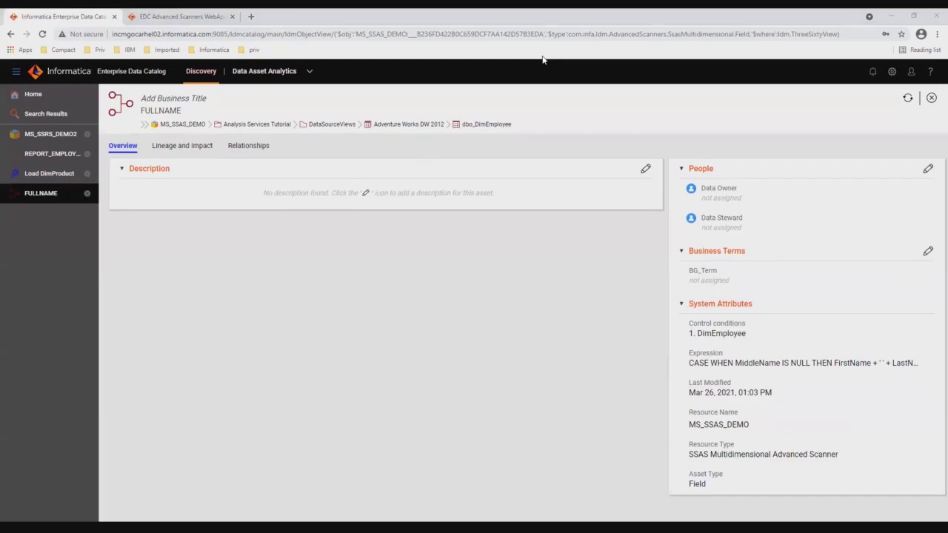
key("alt+Tab")
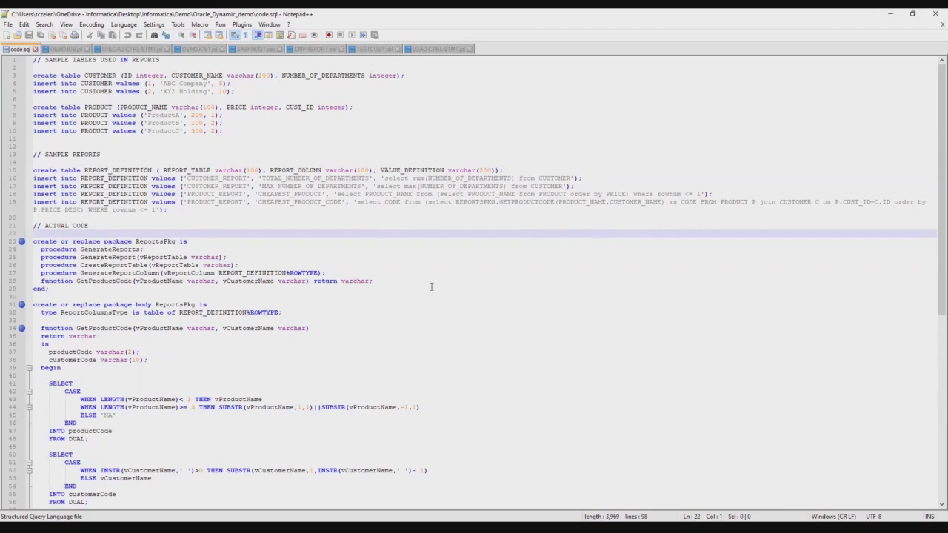
scroll(216, 318, "down", 3)
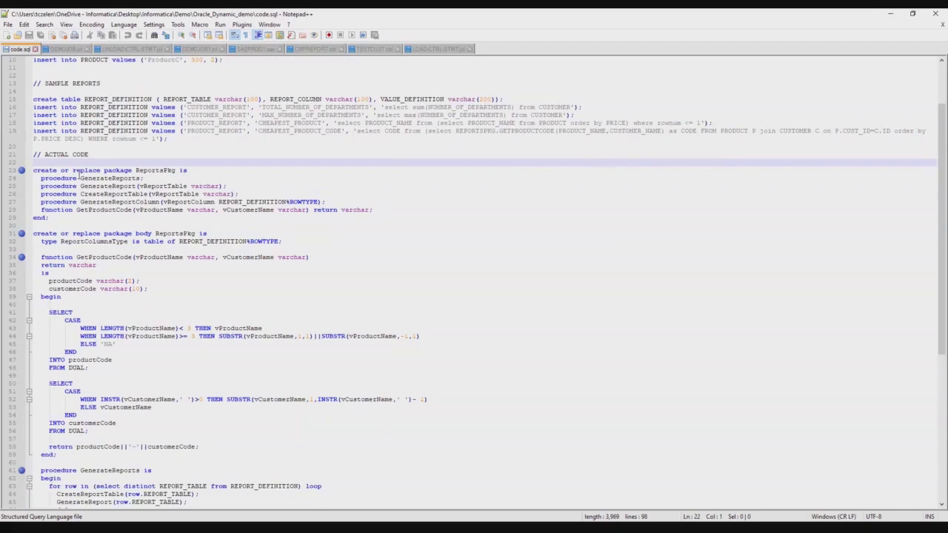
scroll(79, 175, "down", 1)
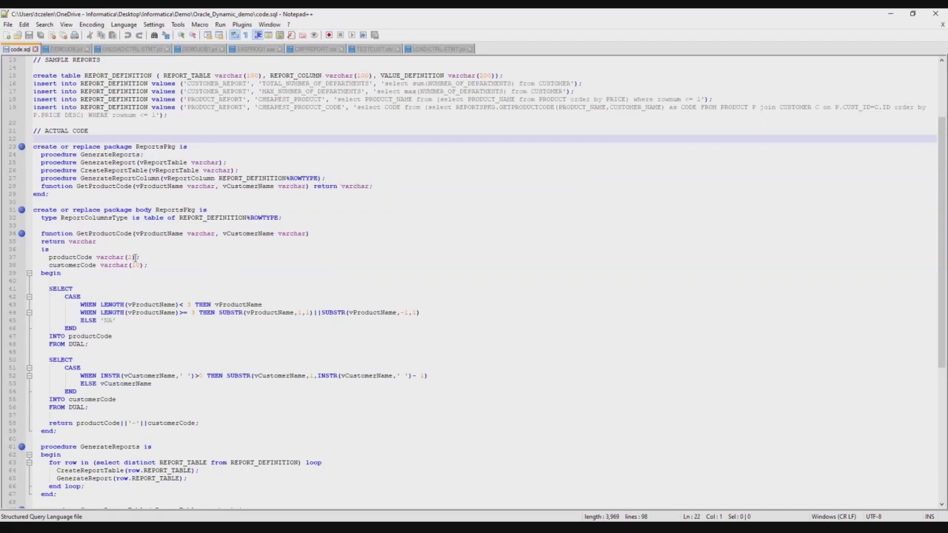
scroll(227, 271, "down", 3)
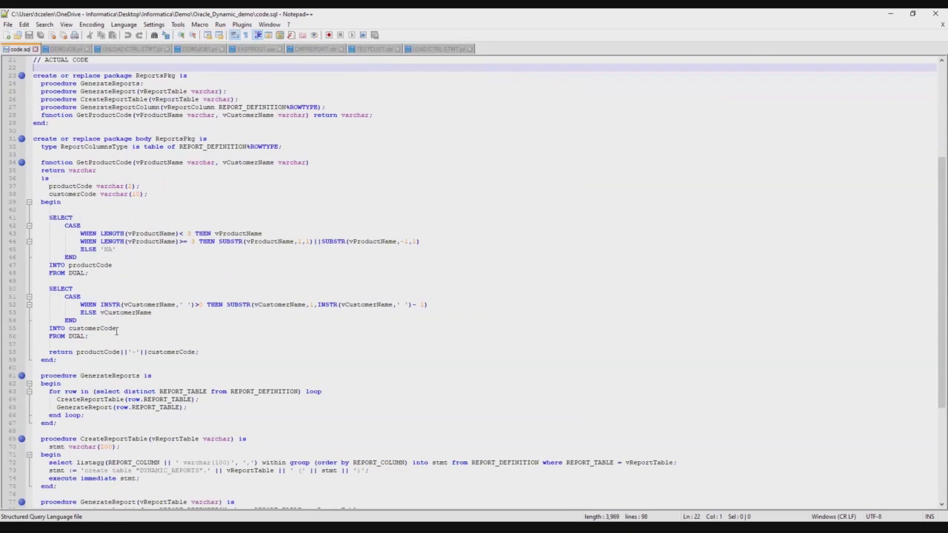
scroll(116, 331, "down", 5)
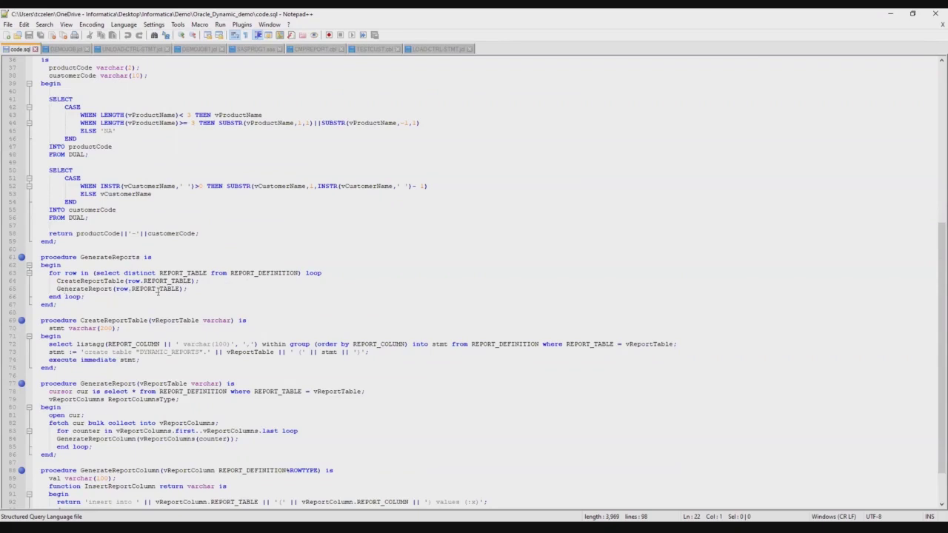
scroll(158, 293, "down", 2)
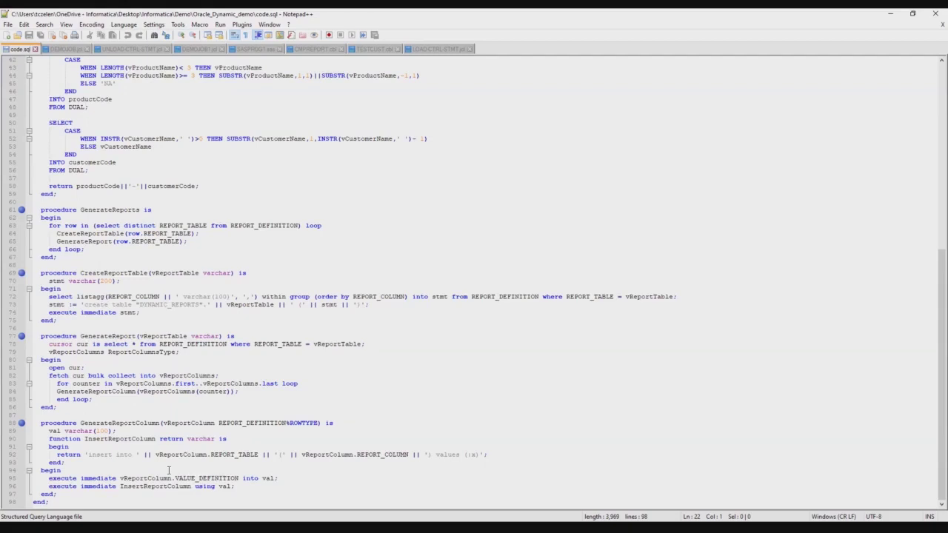
Scroll up and down through the ReportsPkg code in code.sql once more
scroll(258, 392, "up", 11)
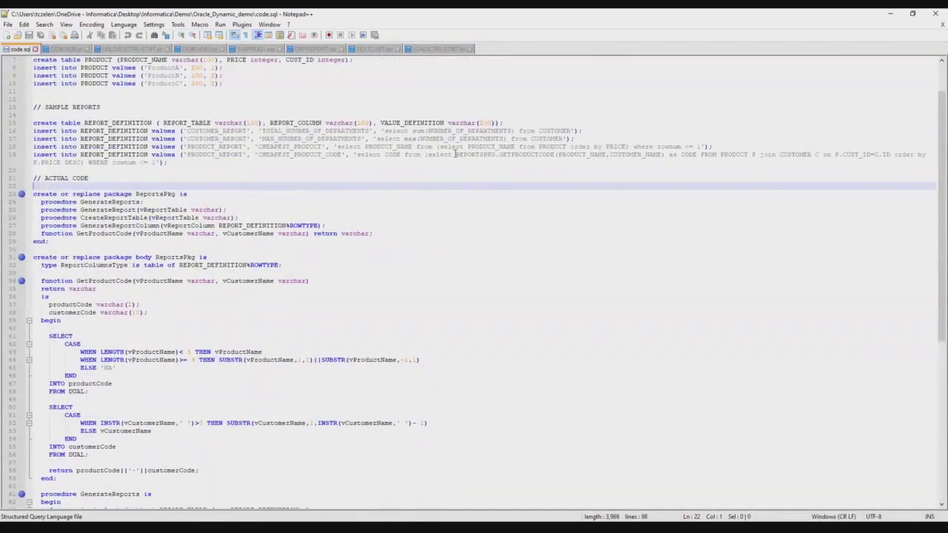
scroll(408, 268, "down", 6)
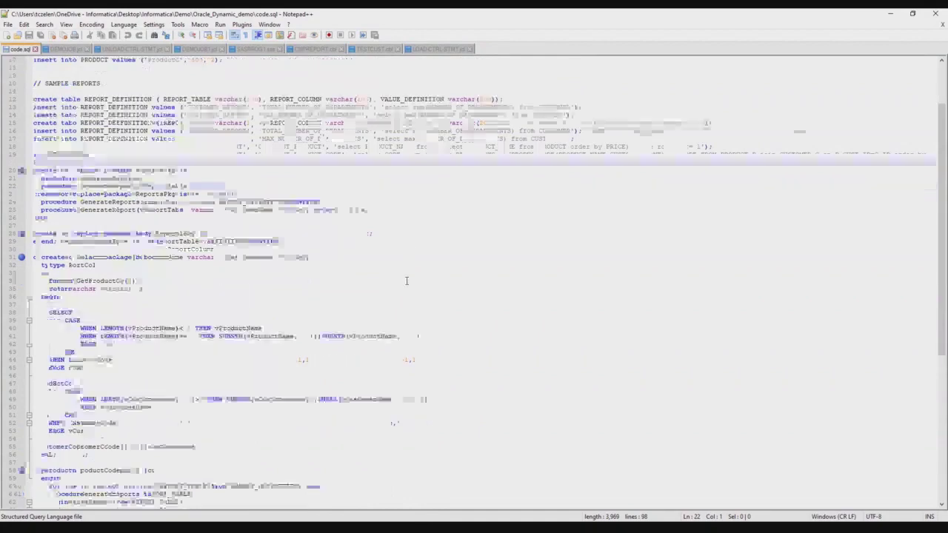
scroll(406, 280, "down", 6)
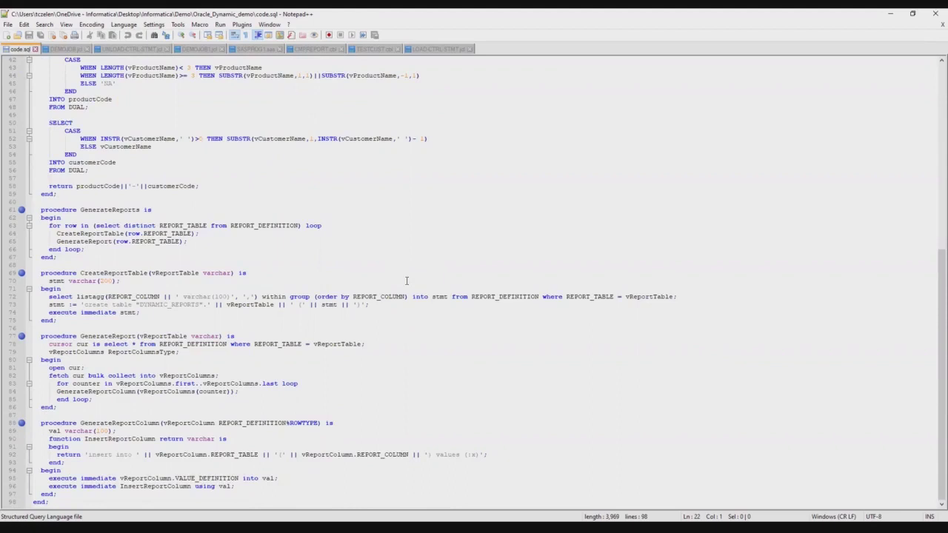
scroll(407, 280, "up", 5)
scroll(406, 281, "up", 1)
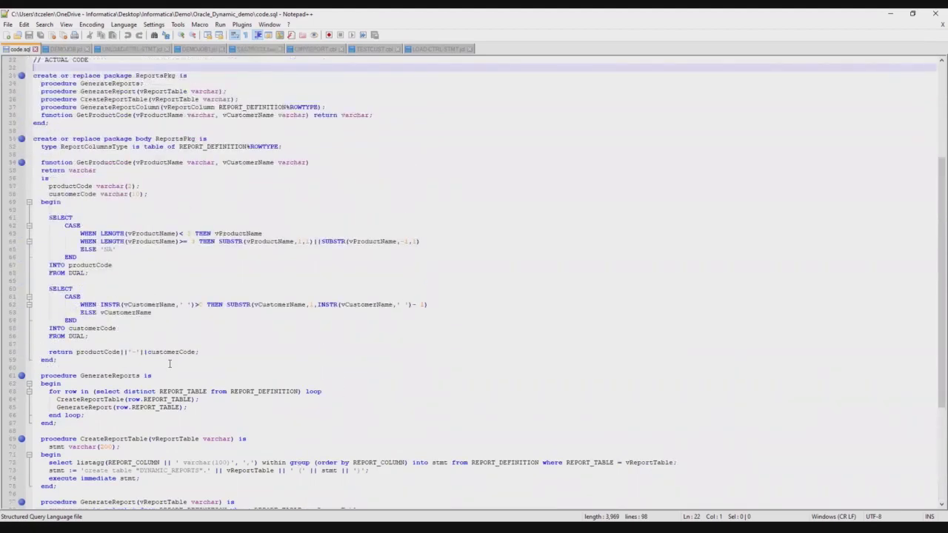
scroll(169, 363, "up", 4)
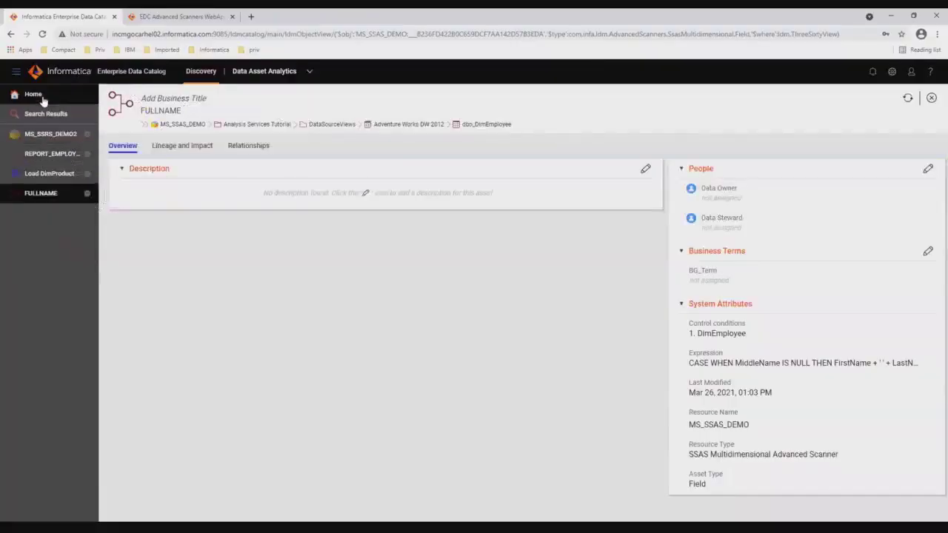
Search the catalog home for product_report and open the PRODUCT_REPORT table result
left_click(29, 95)
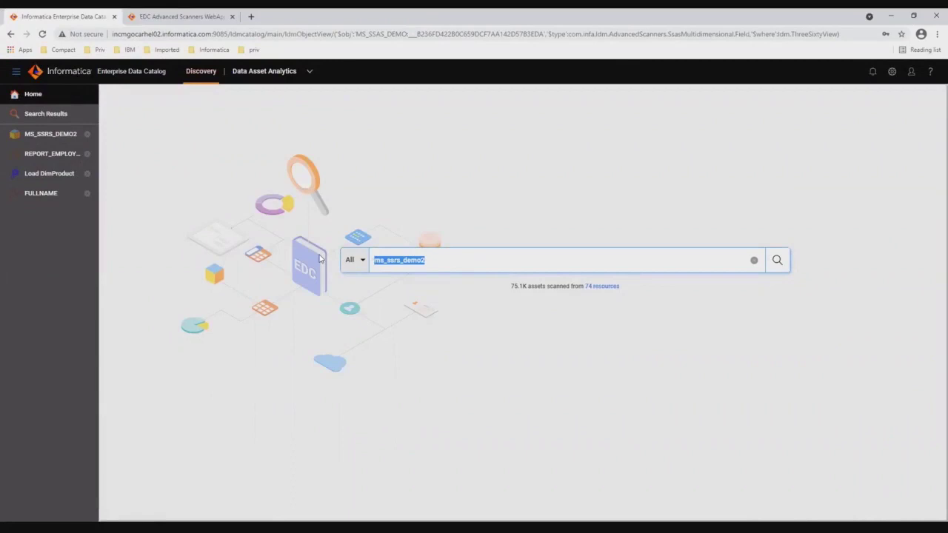
type("product")
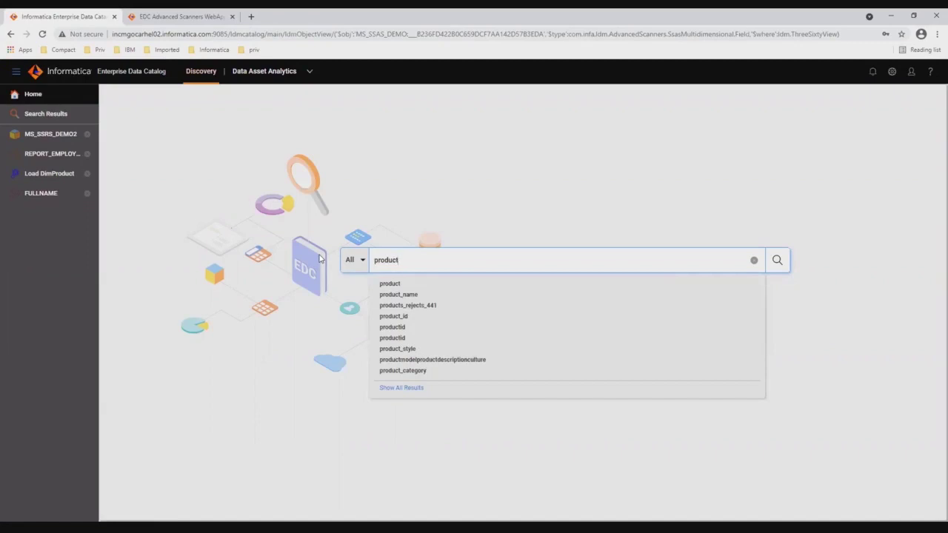
type("_")
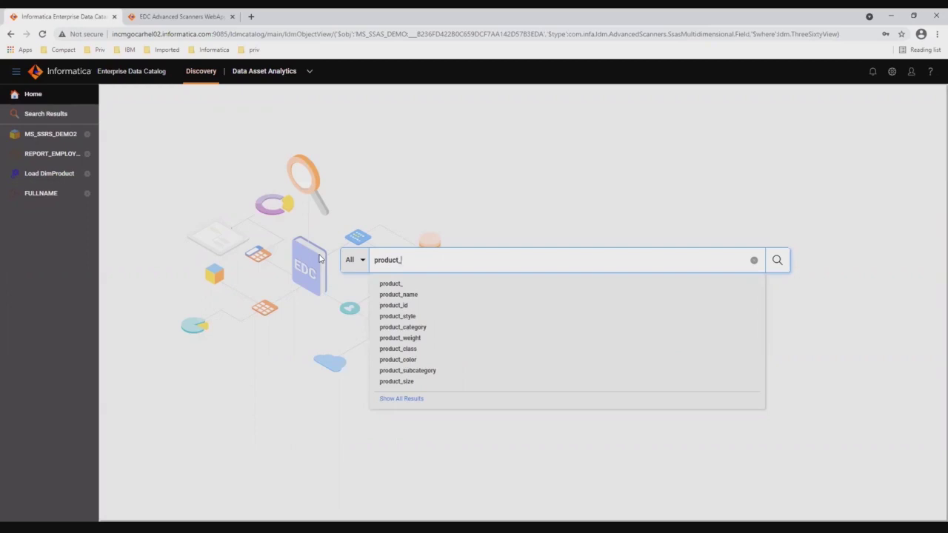
type("repo")
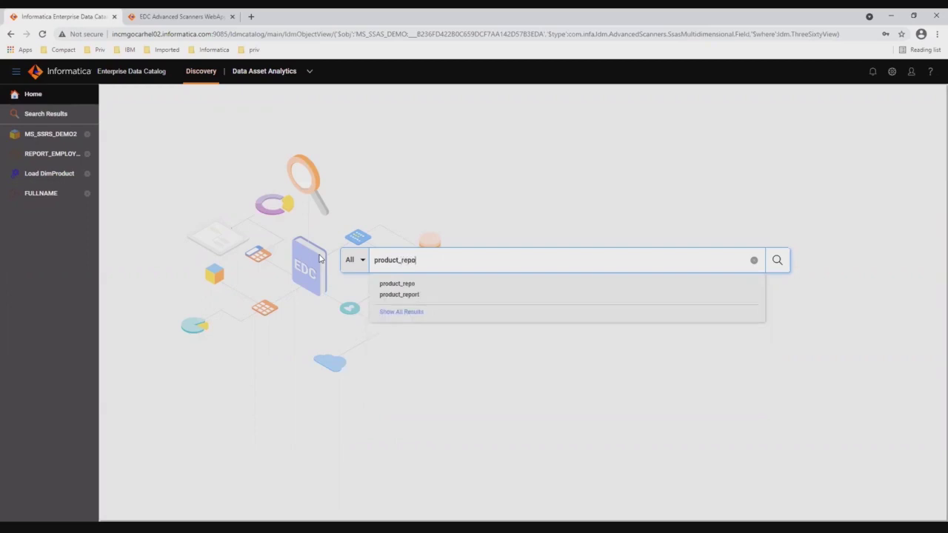
key("Down")
key("Down")
key("Return")
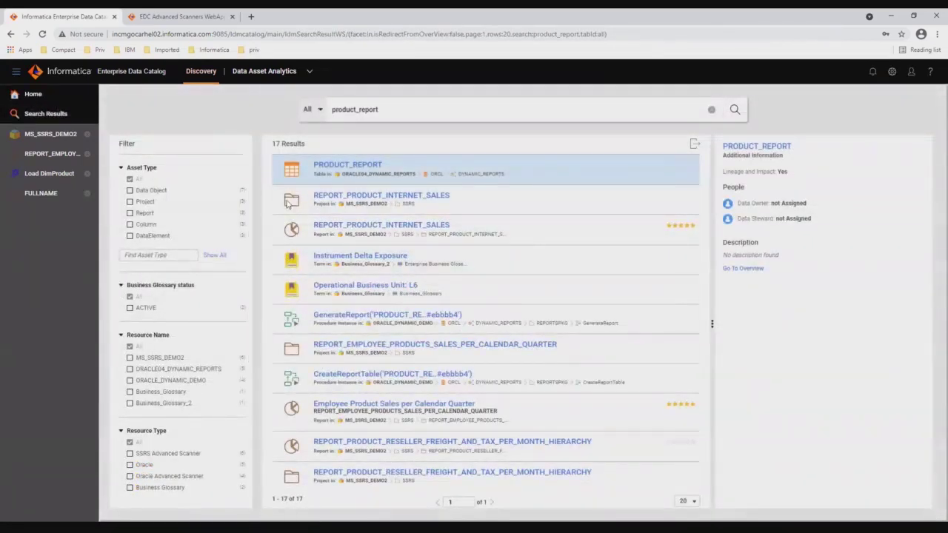
left_click(357, 167)
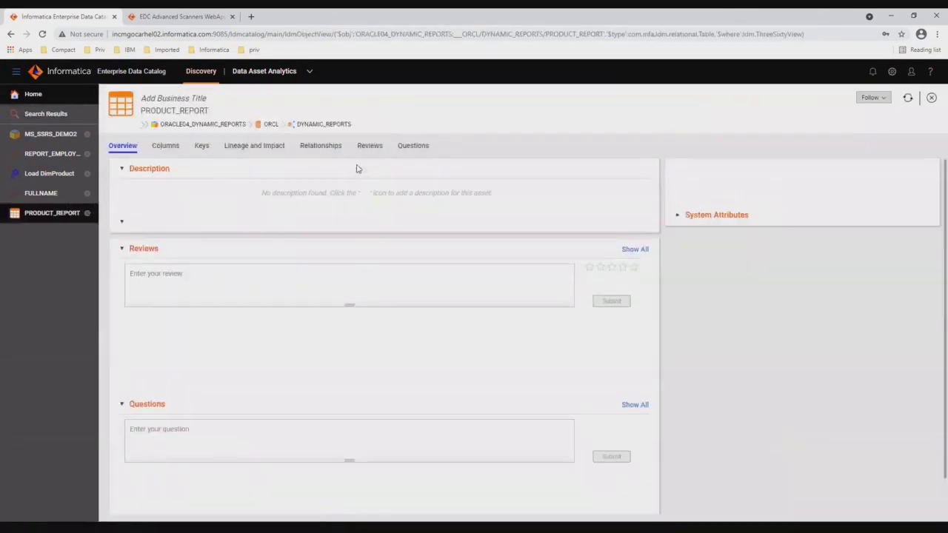
Show PRODUCT_REPORT's expanded Lineage and Impact, highlighting PRODUCT and CUSTOMER from ORACLE04_DYNAMIC_REPORTS feeding it
left_click(263, 149)
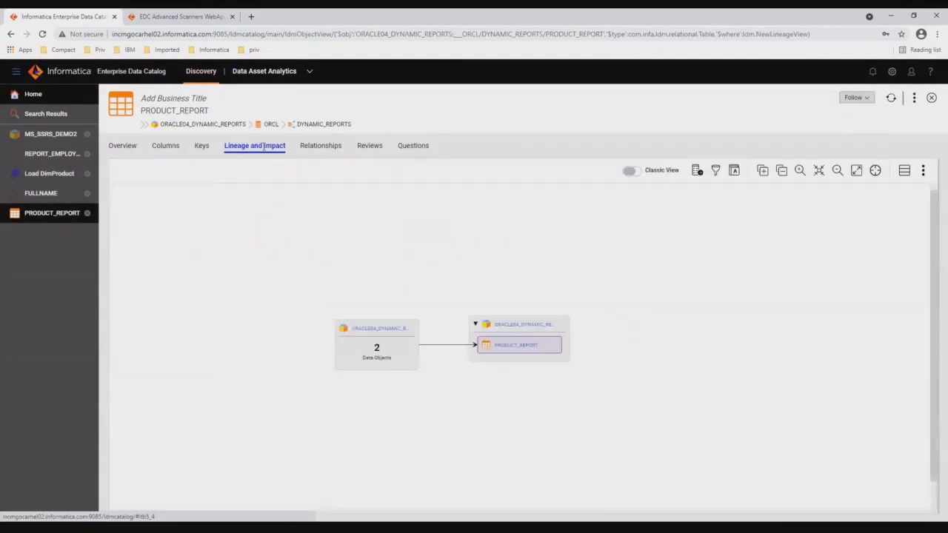
left_click(761, 172)
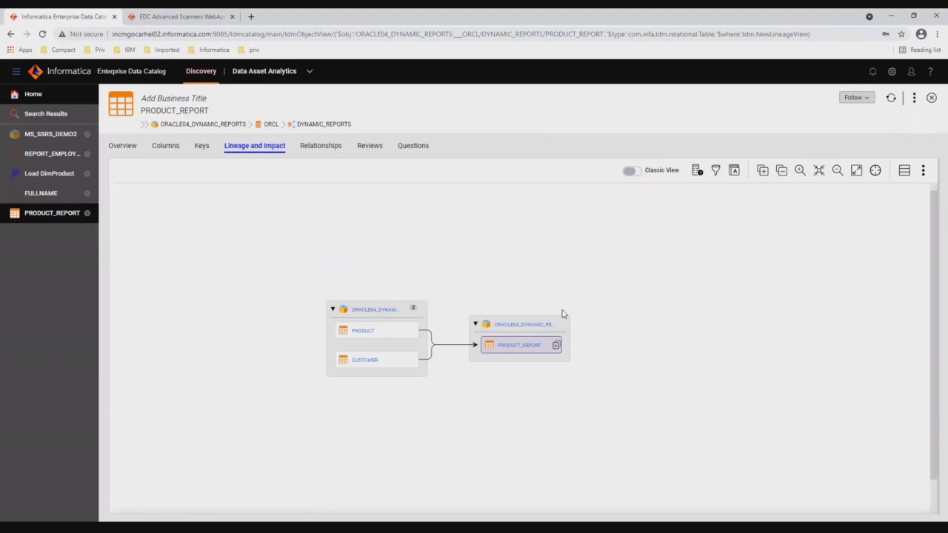
left_click(696, 170)
left_click(479, 349)
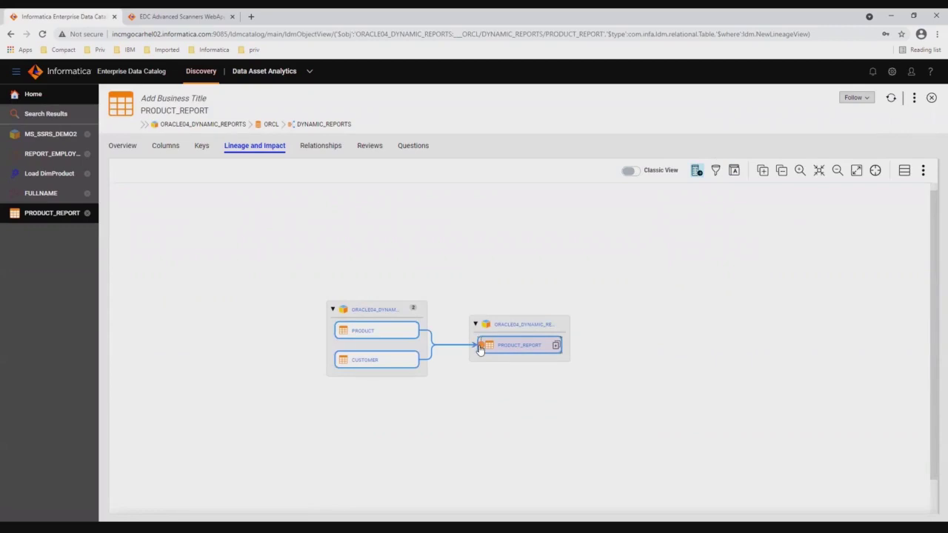
Drill into the ORACLE_DYNAMIC_DEMO lineage and open statement 73.4#2's Visualization URL from its System Attributes
double_click(479, 350)
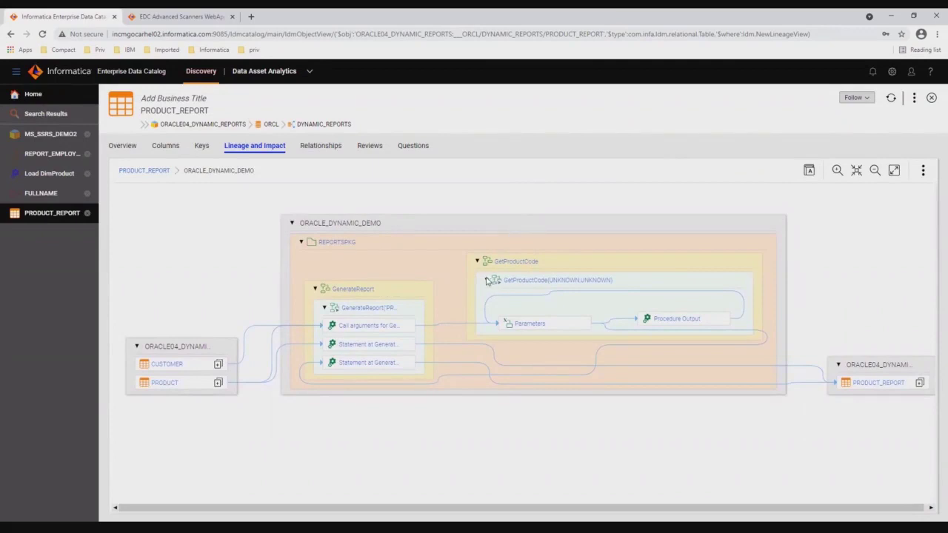
left_click(363, 294)
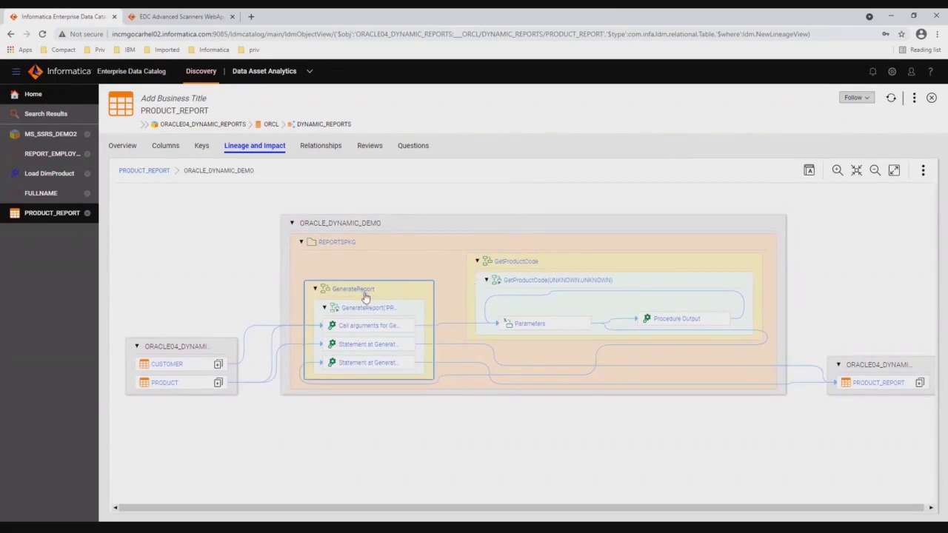
mouse_move(366, 312)
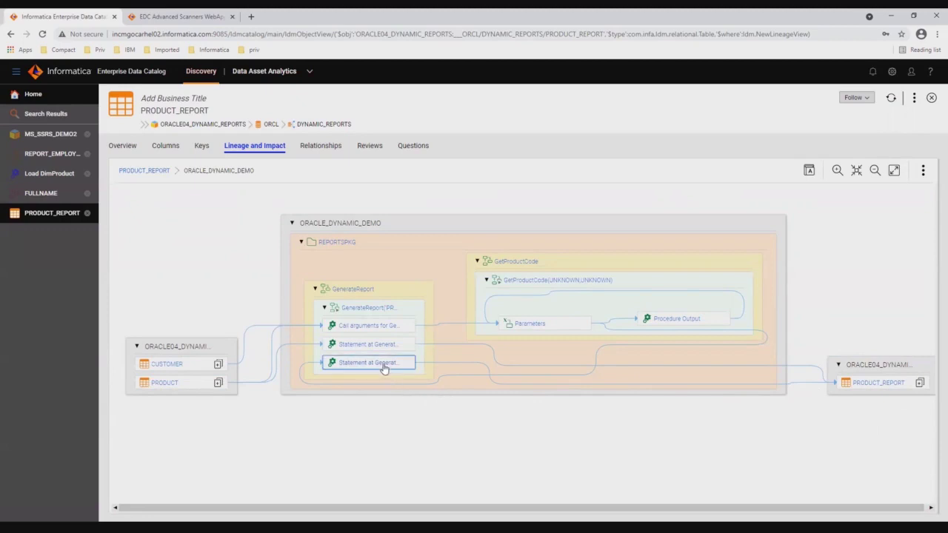
mouse_move(384, 368)
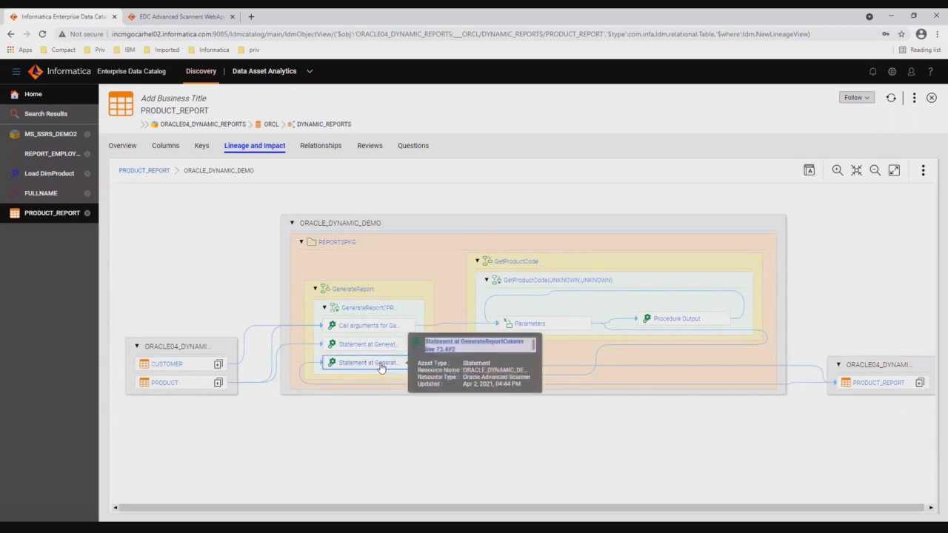
left_click(381, 365)
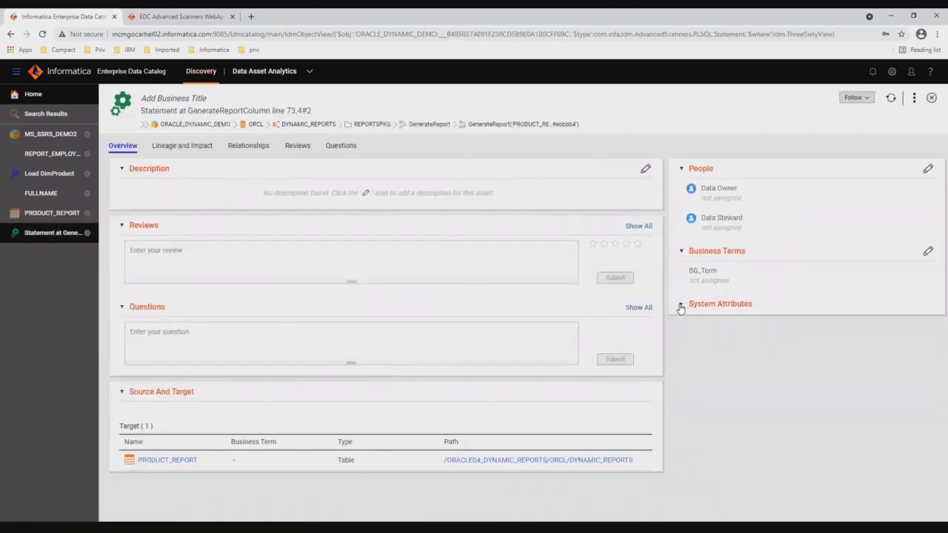
left_click(681, 304)
left_click(759, 457)
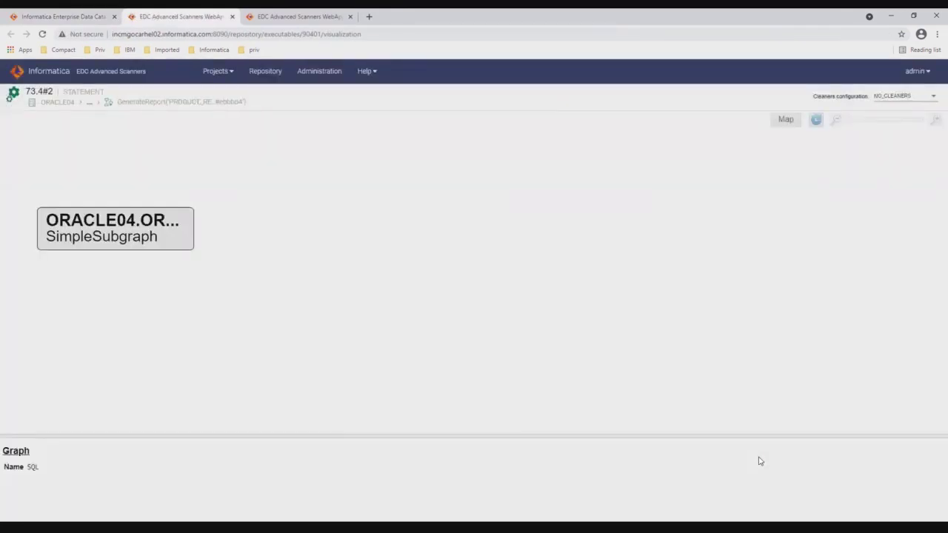
Show the ORACLE04 subgraph's details and expand the GenerateReport subgraph
left_click(177, 242)
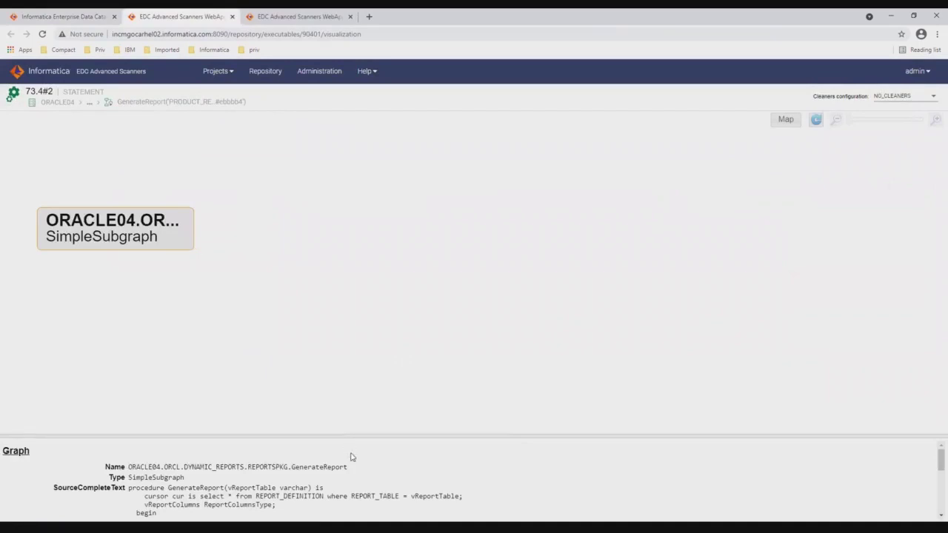
left_click_drag(357, 436, 360, 353)
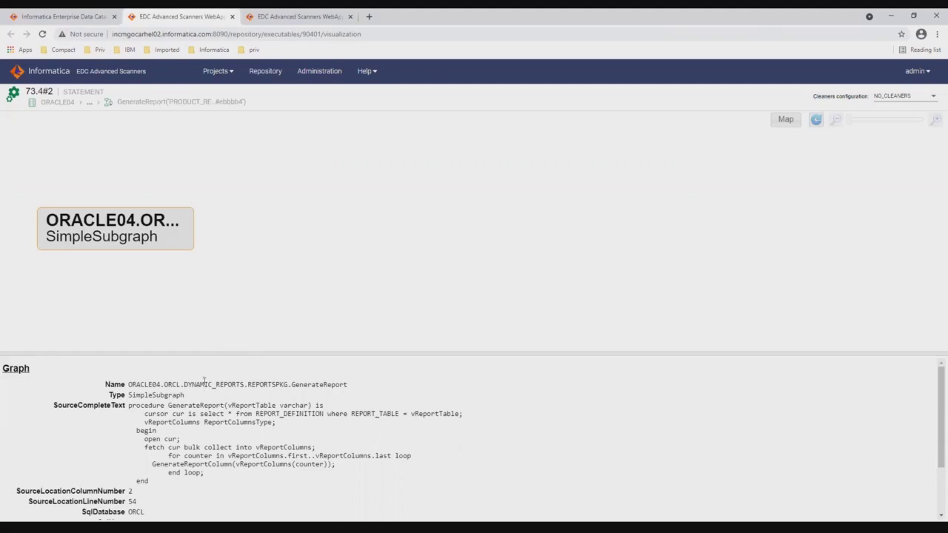
double_click(170, 242)
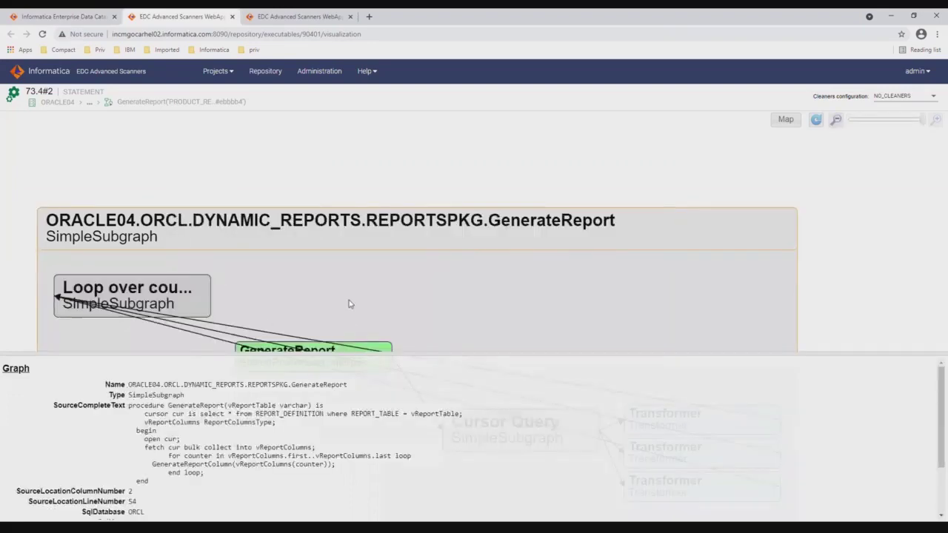
scroll(349, 307, "down", 3)
left_click_drag(424, 362, 429, 469)
Expand Loop over counter and the counter = 2 iteration, then read GenerateReportColumn's source details
double_click(191, 188)
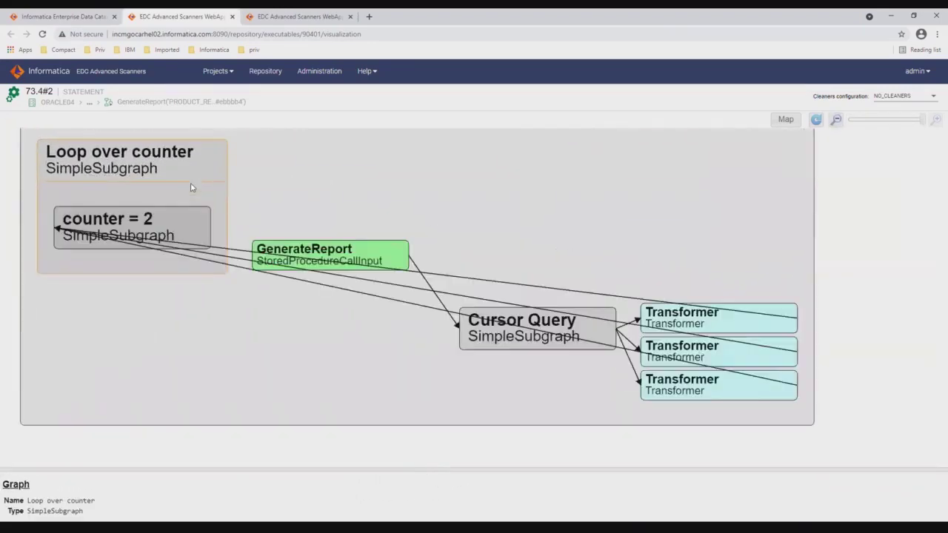
double_click(198, 226)
left_click(235, 323)
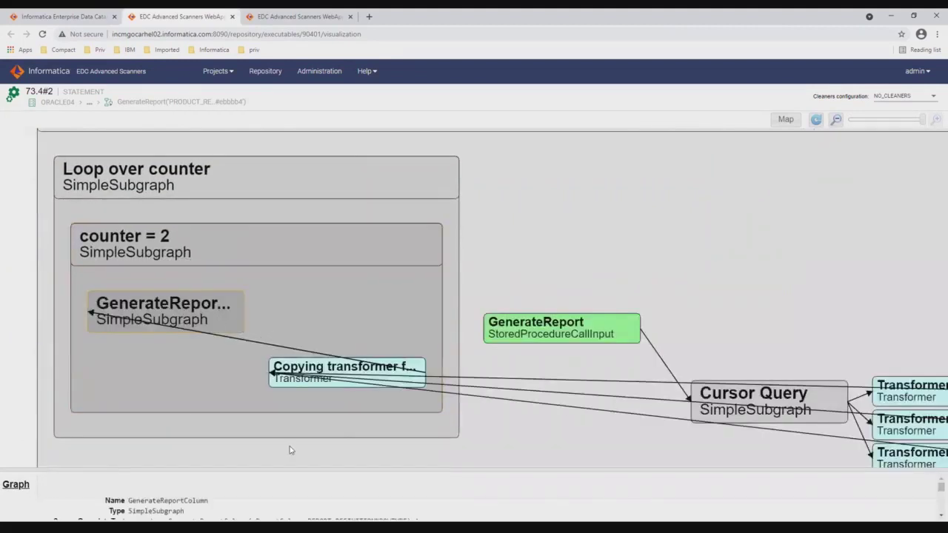
left_click_drag(291, 468, 292, 357)
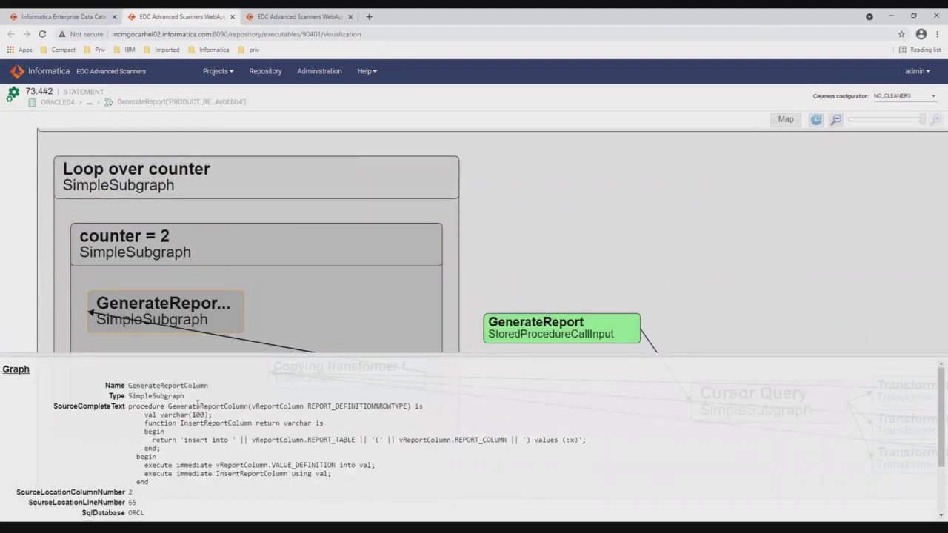
left_click_drag(378, 355, 374, 373)
left_click_drag(372, 417, 353, 462)
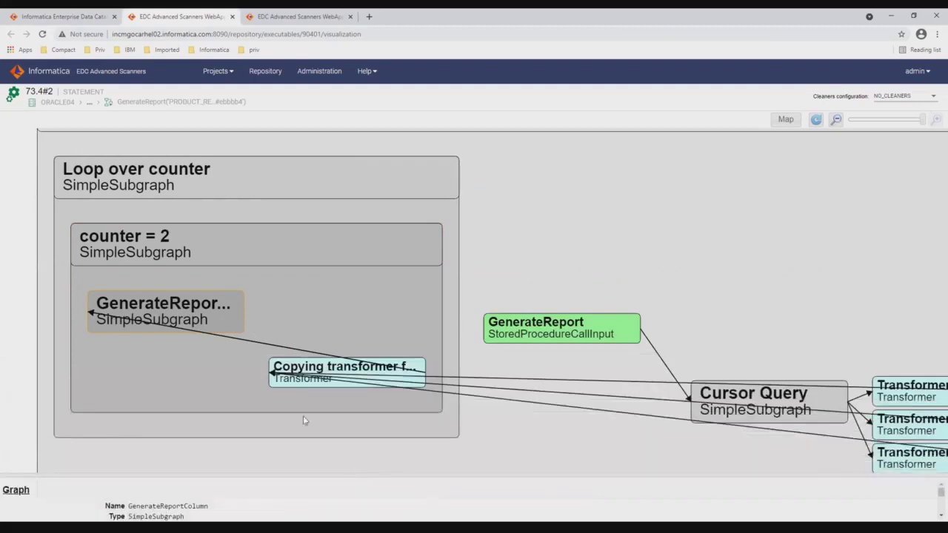
Expand GenerateReportColumn through Dynamic SQL, Function call and Cursor Query down to LocalTableInstance
double_click(226, 322)
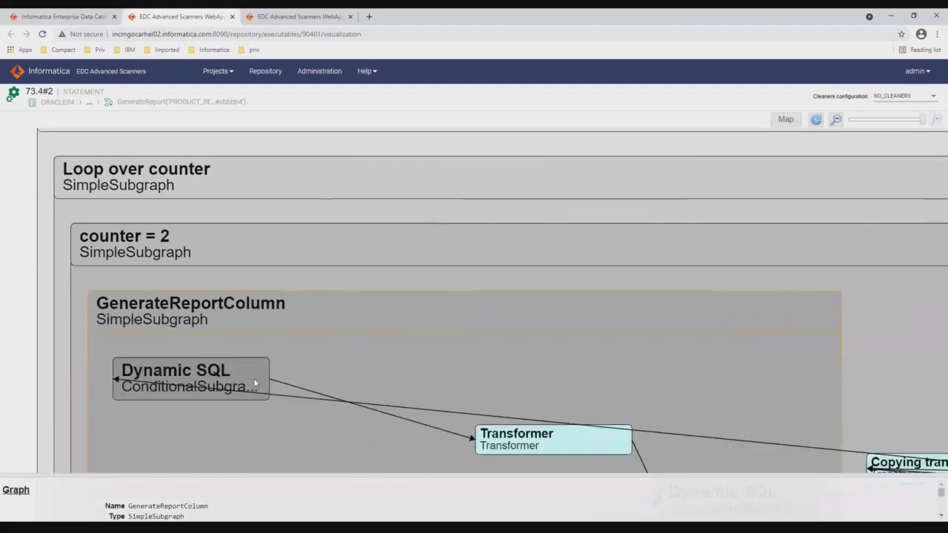
double_click(253, 378)
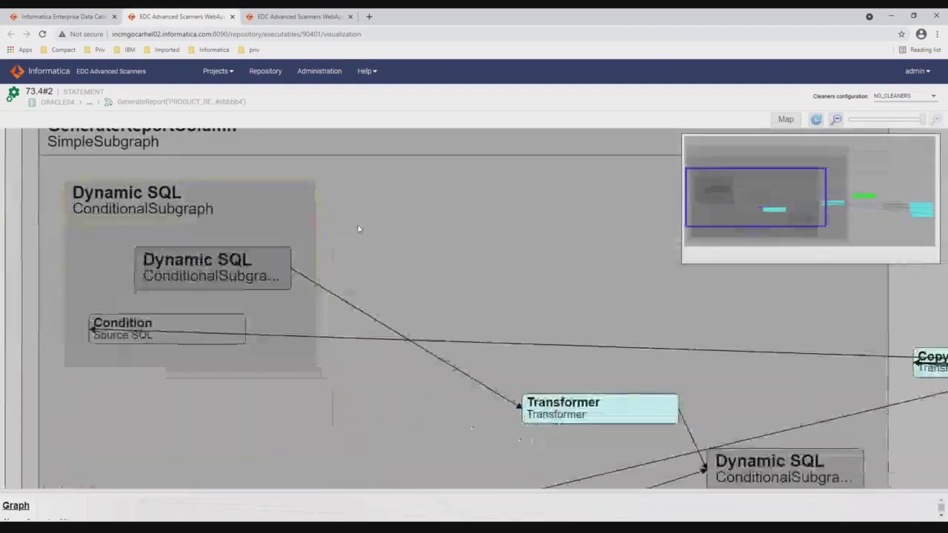
double_click(253, 251)
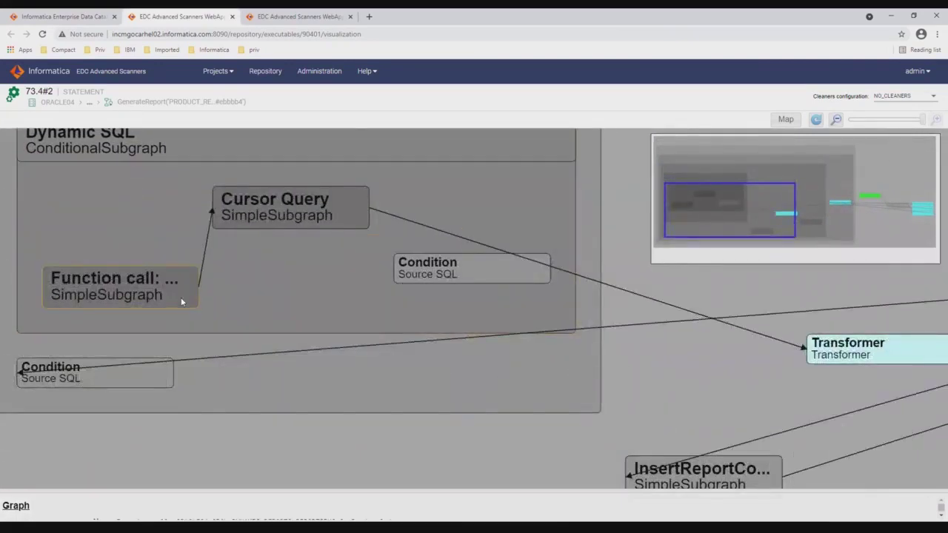
left_click_drag(260, 492, 279, 400)
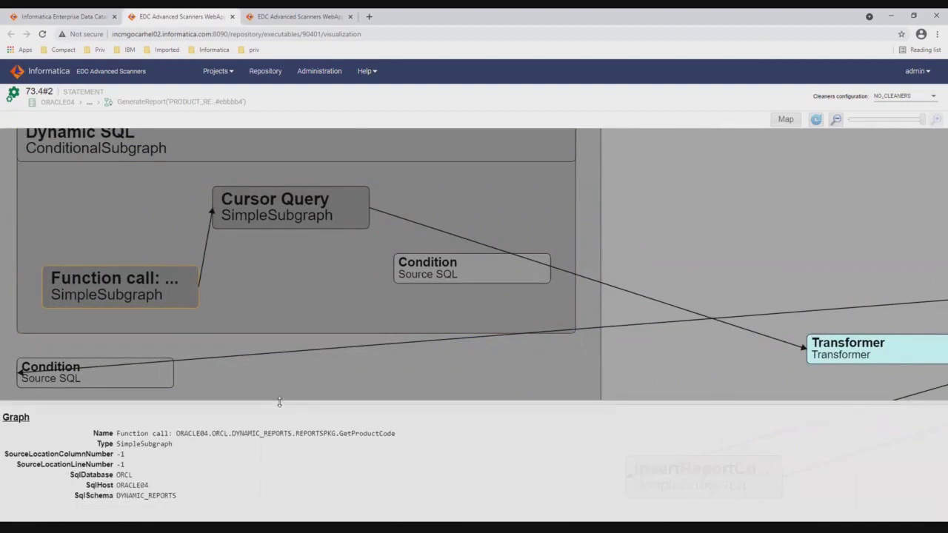
double_click(172, 287)
double_click(332, 209)
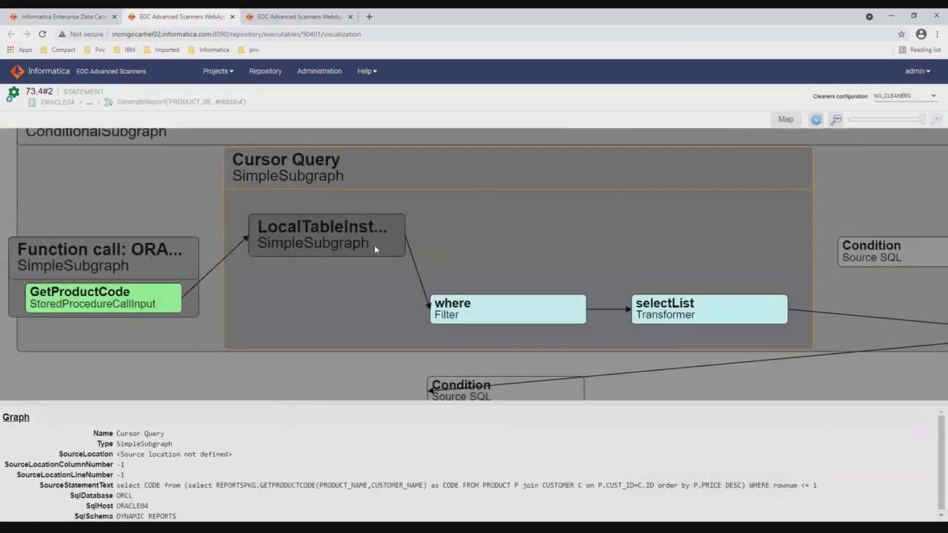
left_click(375, 250)
double_click(375, 250)
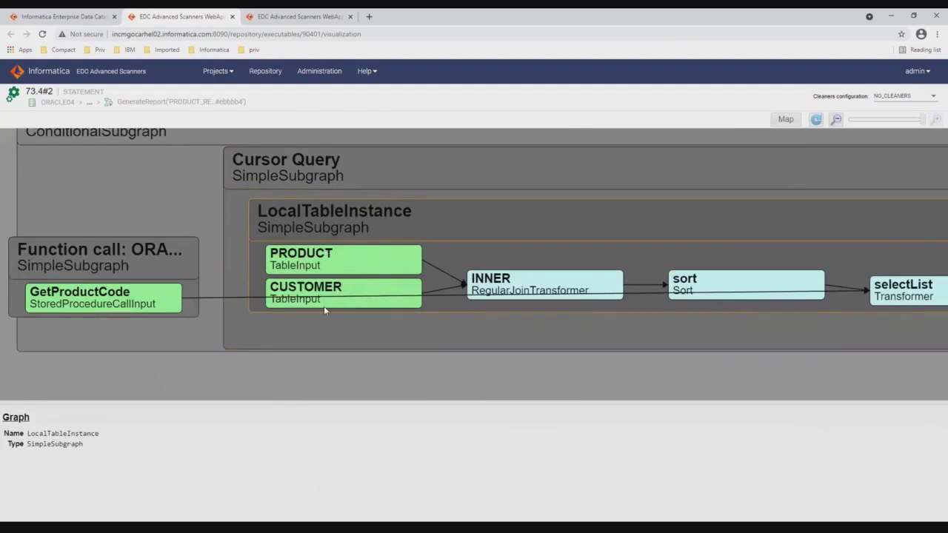
Zoom the browser out to 50% and pan to see selectList, trans and the where filter
key("ctrl+minus")
key("ctrl+minus")
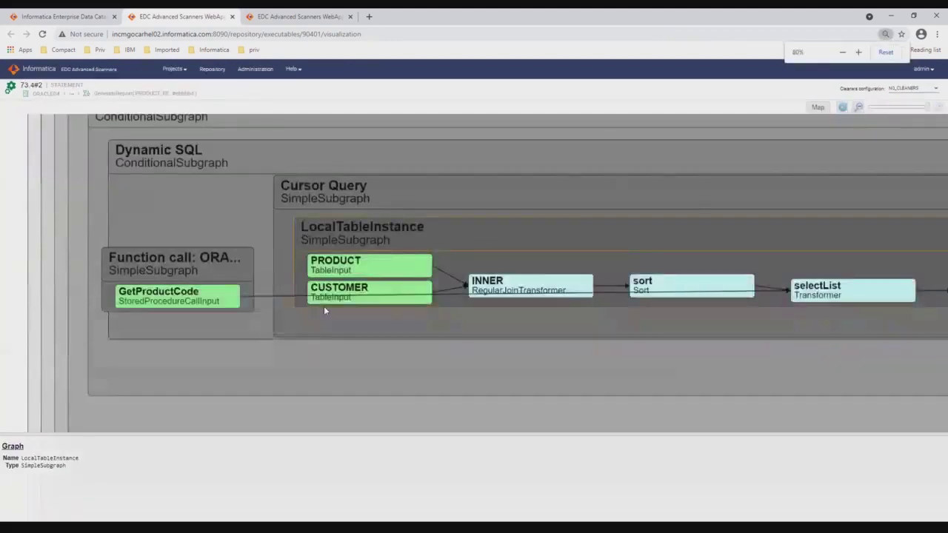
key("ctrl+minus")
key("ctrl+minus")
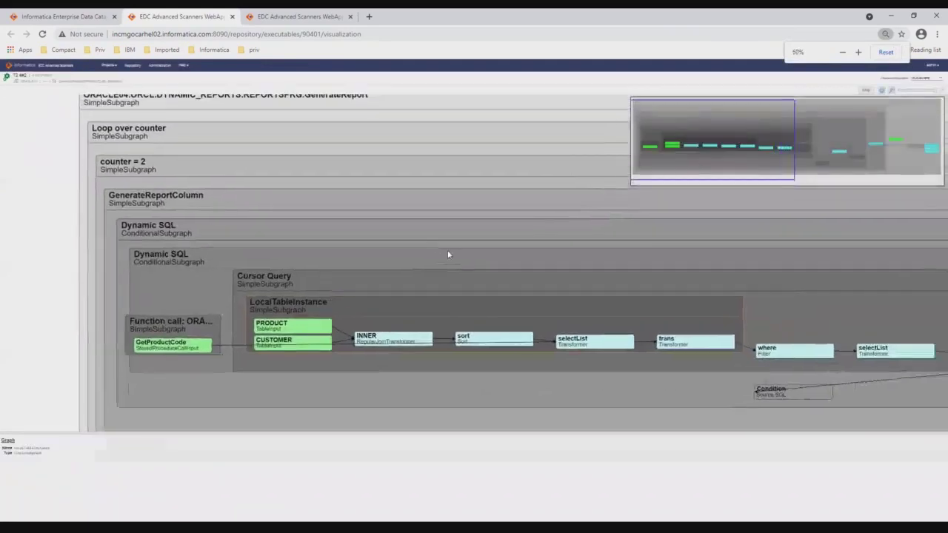
left_click_drag(447, 254, 402, 250)
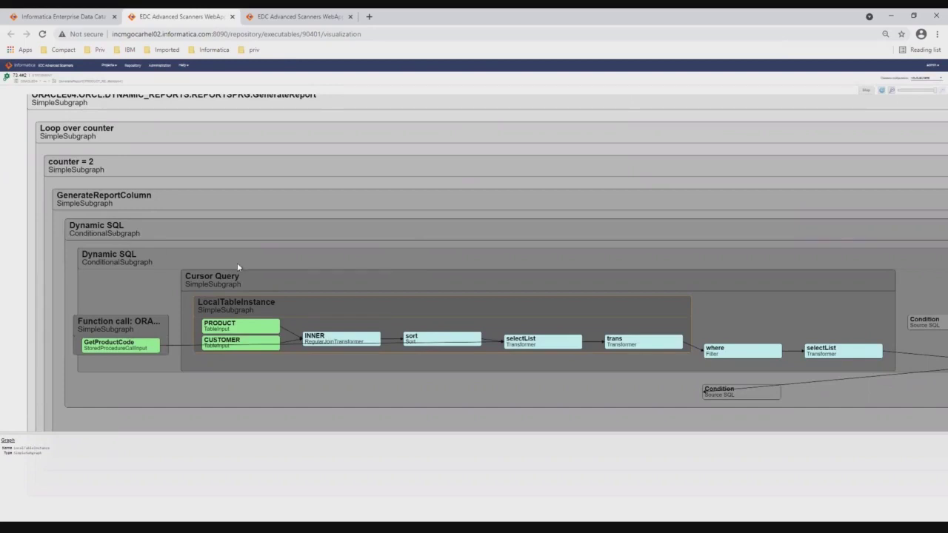
left_click(71, 18)
Restore page zoom, open PRODUCT_REPORT's lineage, and list its columns CHEAPEST_PRODUCT and CHEAPEST_PRODUCT_CODE
key("ctrl+plus")
key("ctrl+plus")
key("ctrl+plus")
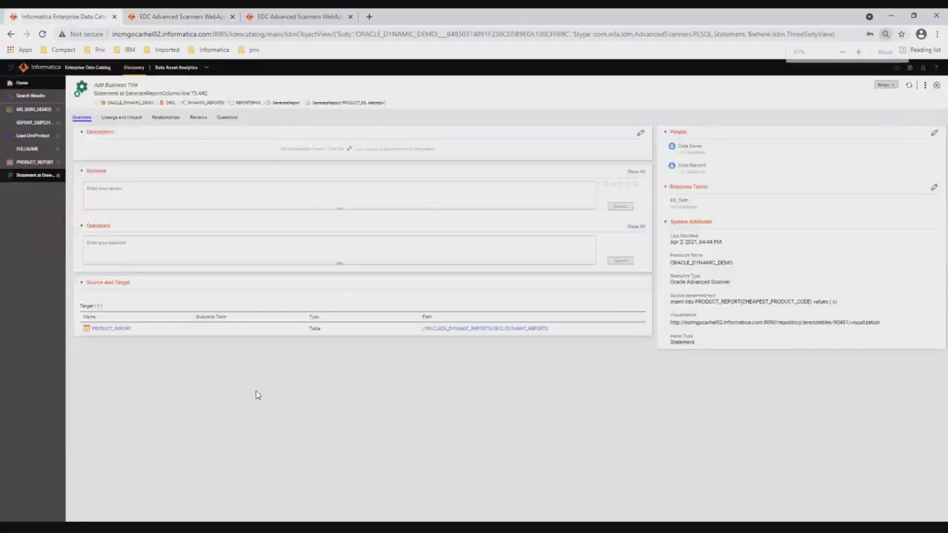
key("ctrl+plus")
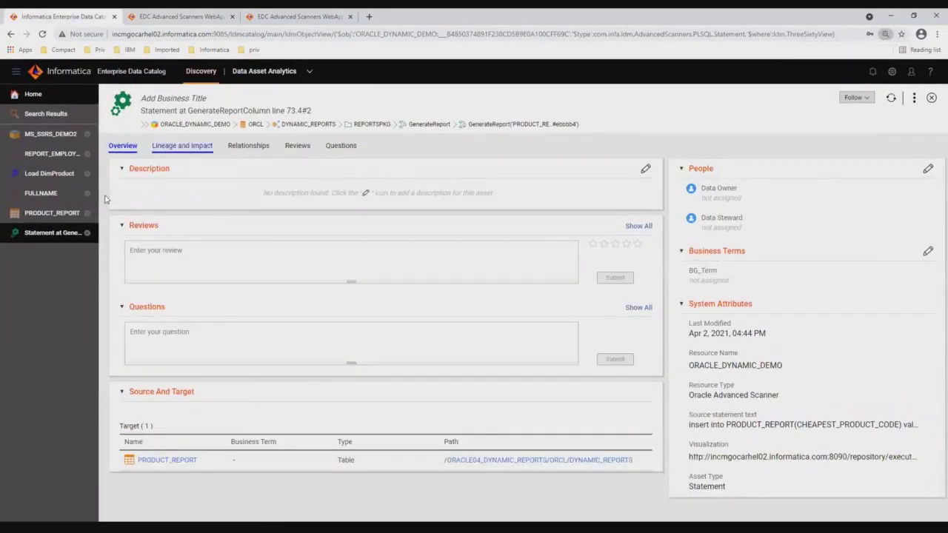
left_click(53, 212)
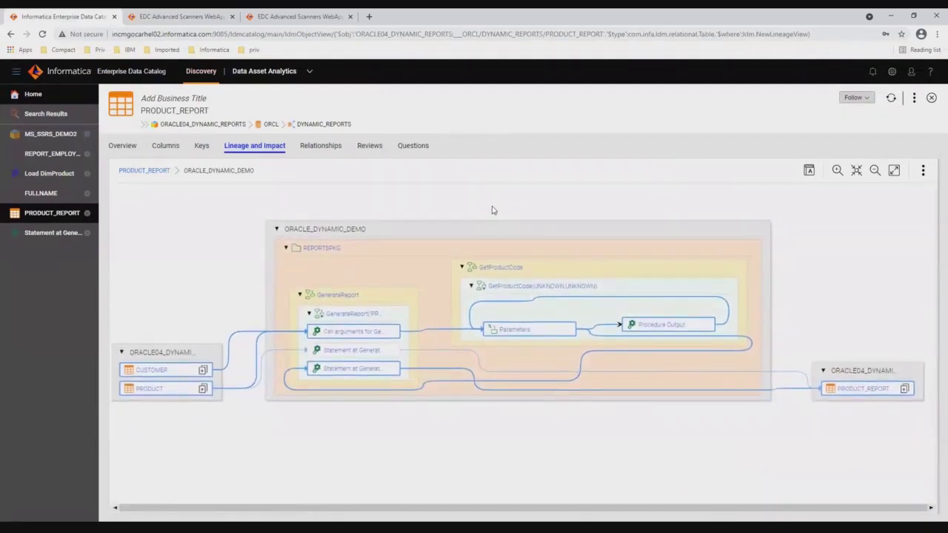
left_click(904, 389)
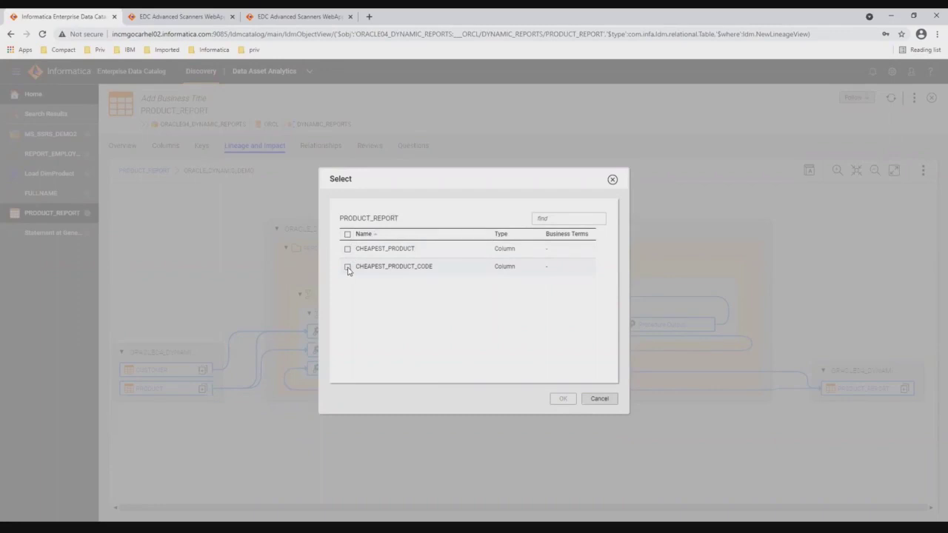
Trace only the CHEAPEST_PRODUCT_CODE column, showing its path through GenerateReport and GetProductCode
left_click(347, 268)
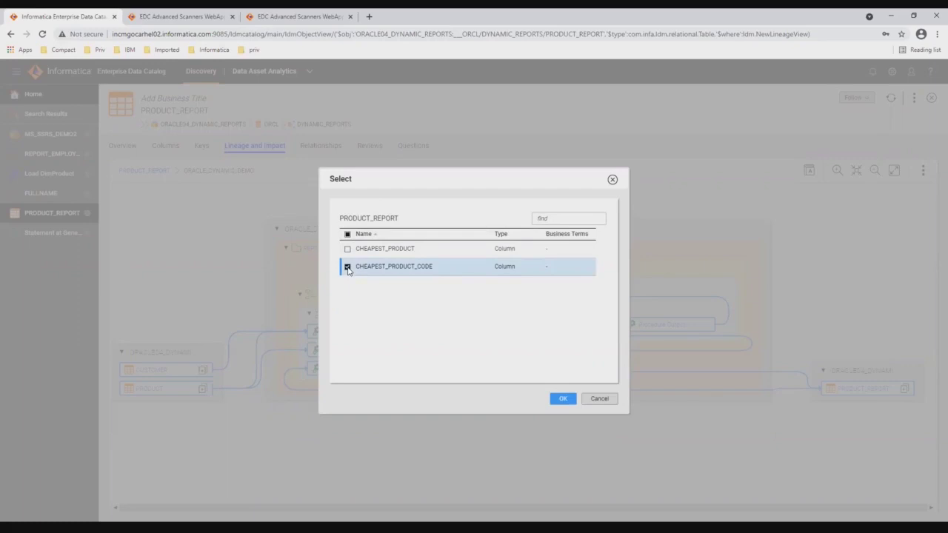
left_click(563, 400)
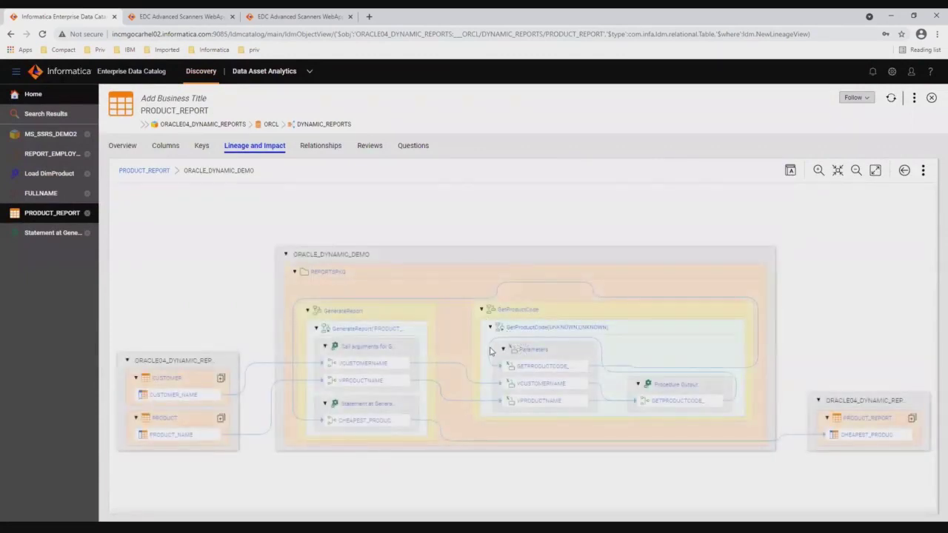
mouse_move(872, 439)
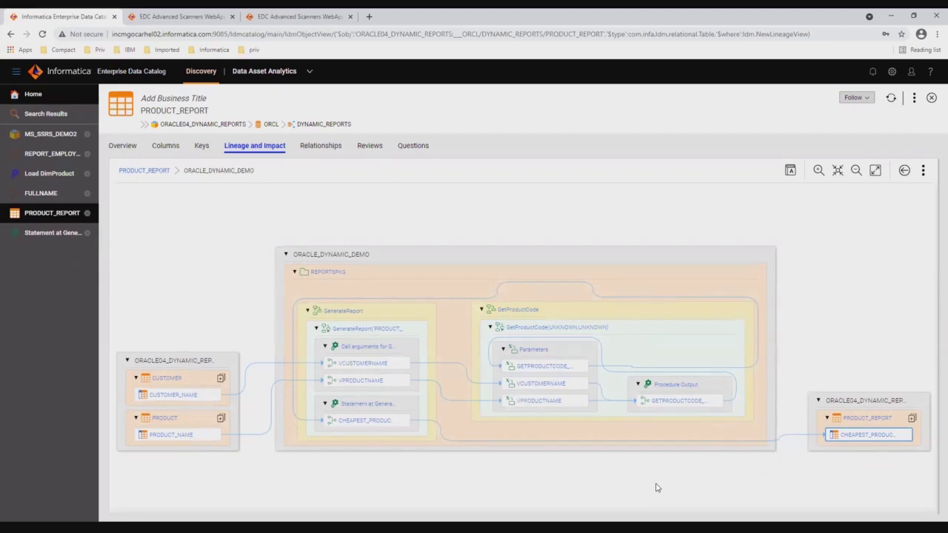
Open GETPRODUCTCODE_RETURN_VALUE's properties and read its CASE WHEN expression, then restore the full lineage view
left_click(696, 403)
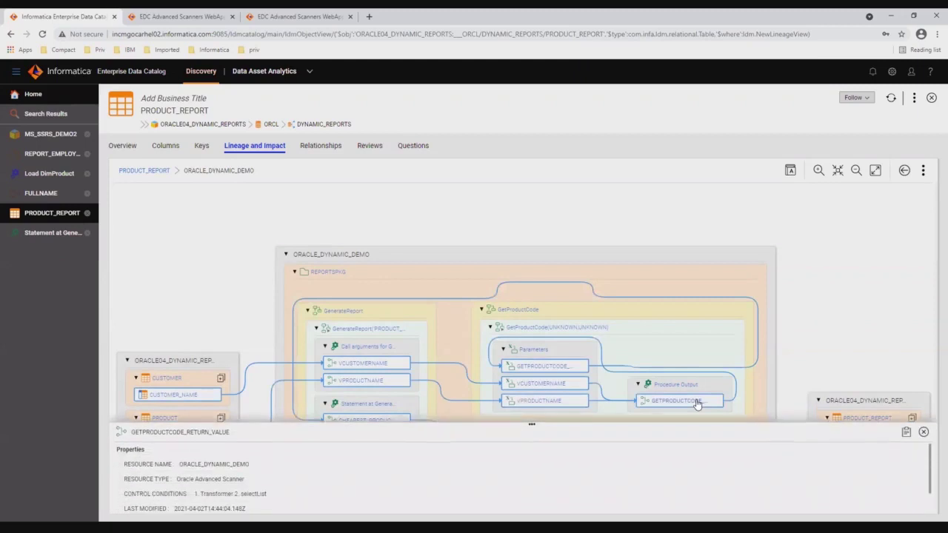
left_click_drag(531, 417, 532, 297)
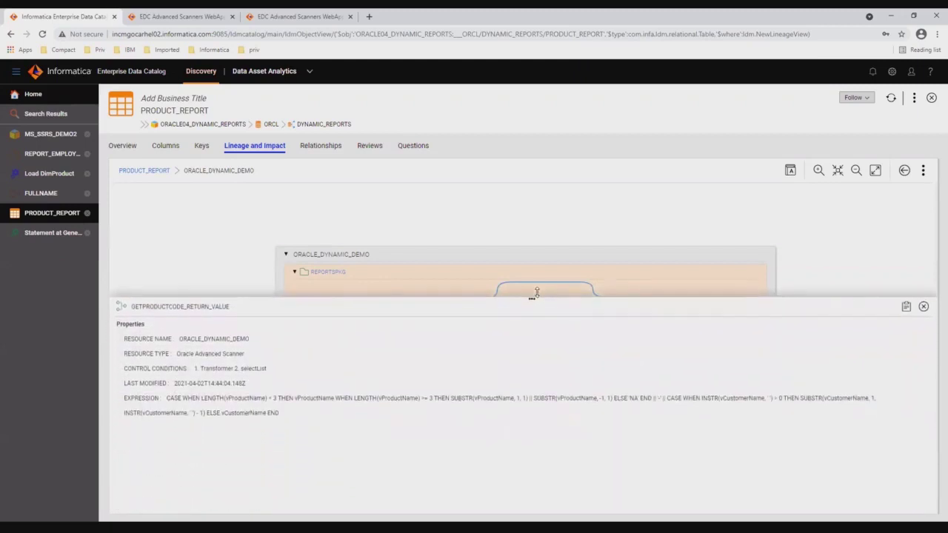
left_click_drag(168, 397, 358, 397)
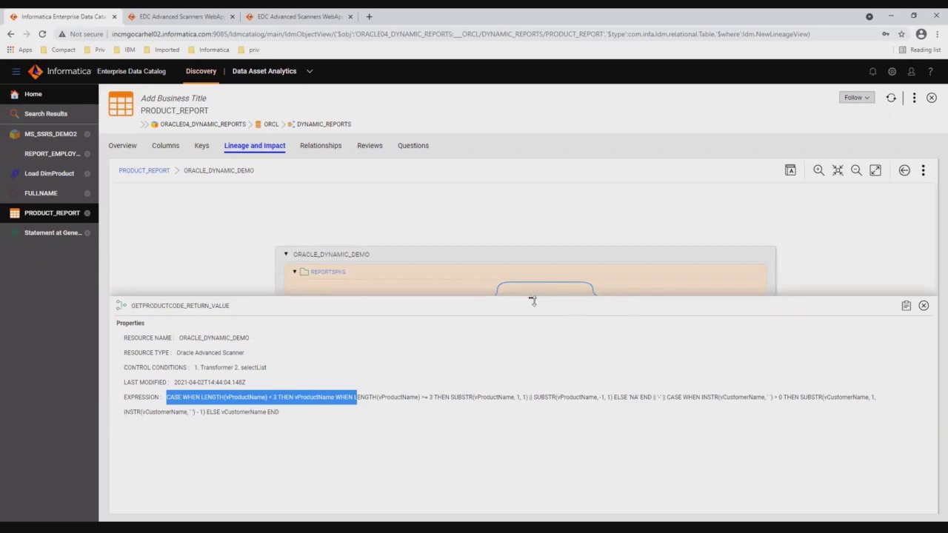
left_click_drag(531, 297, 531, 476)
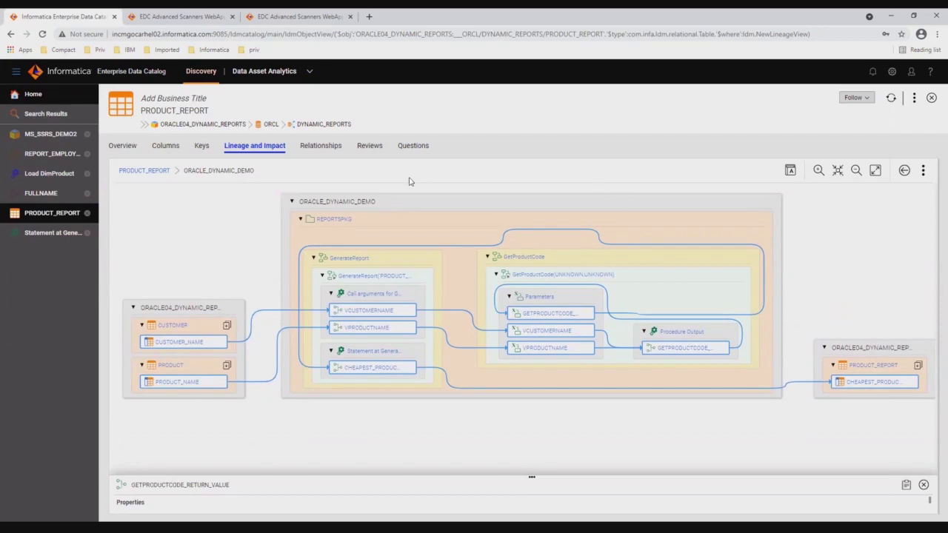
Go to the Home page and select the existing product_report search term
left_click(38, 97)
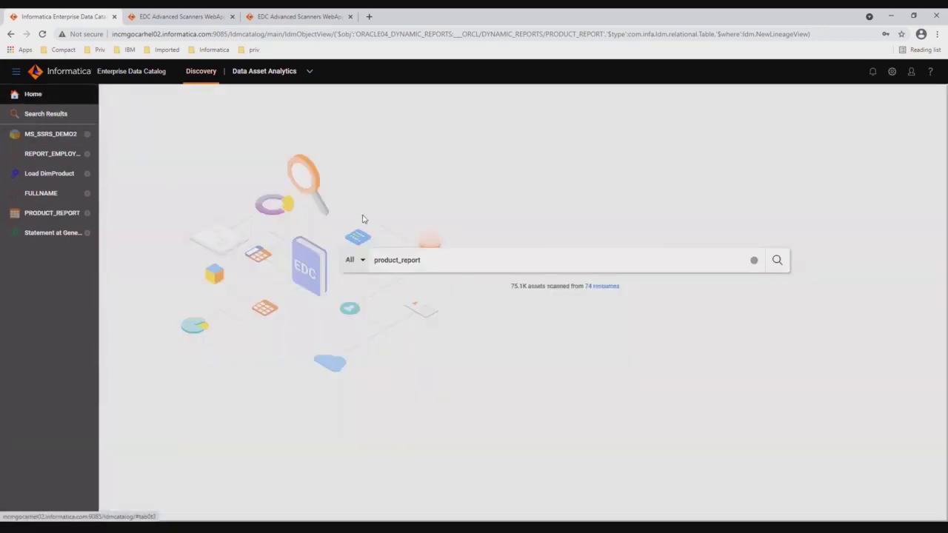
left_click_drag(429, 260, 374, 258)
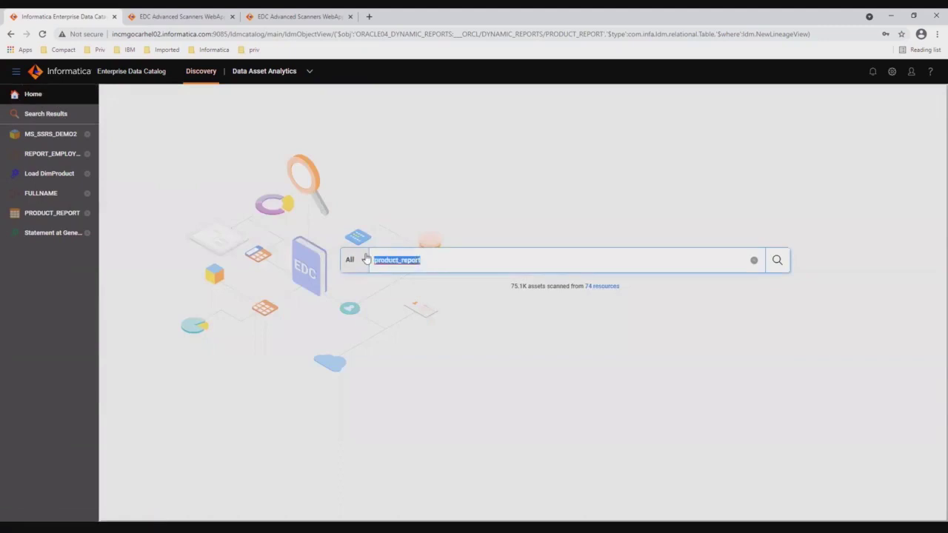
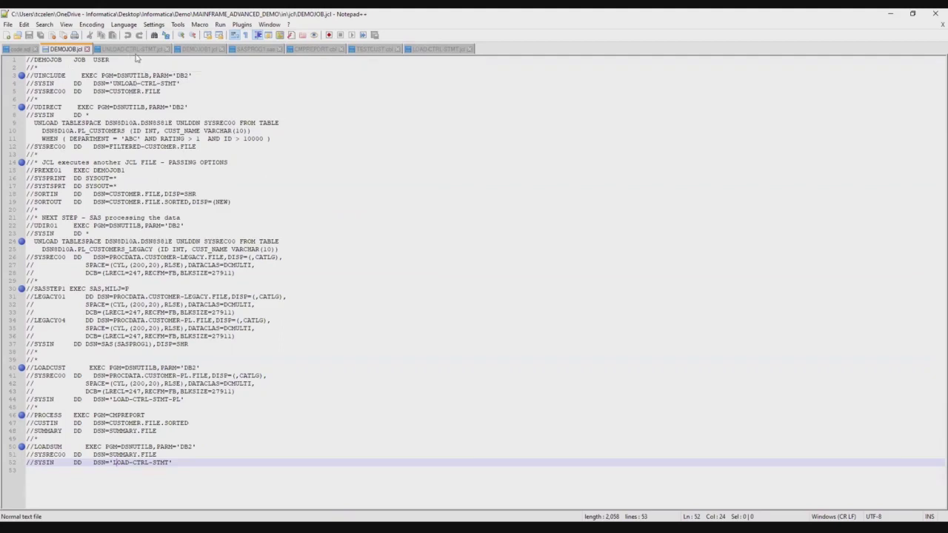
Review UNLOAD-CTRL-STMT, then follow DEMOJOB's DB2 step and the DEMOJOB1 sort procedure it calls
left_click(137, 50)
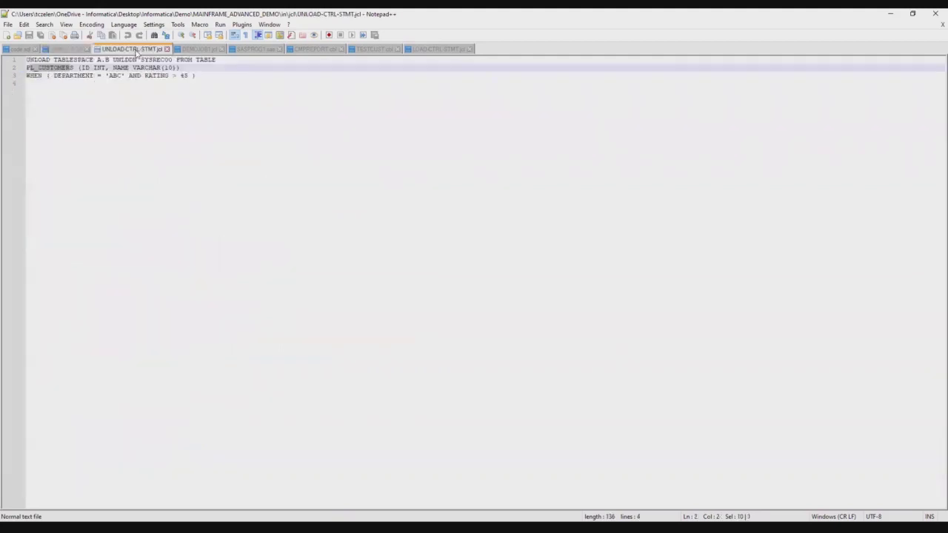
left_click(75, 68)
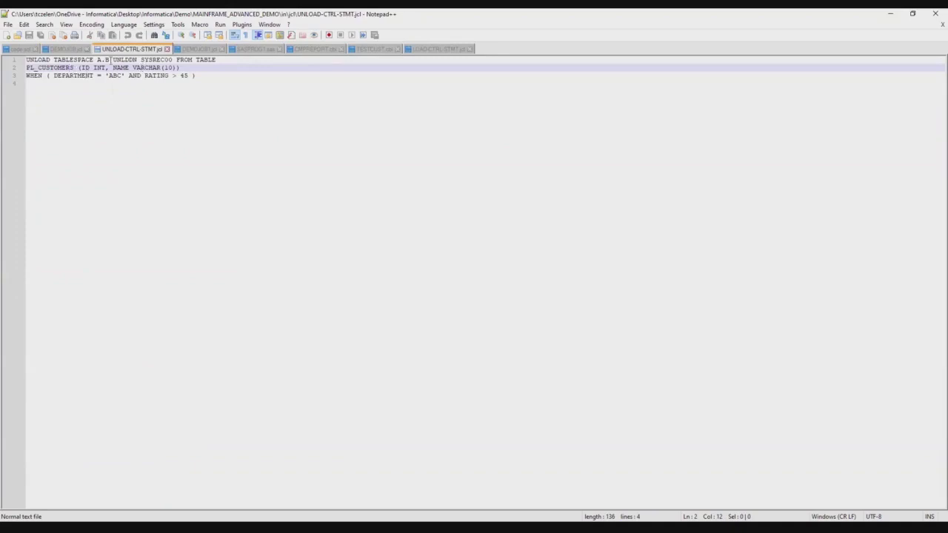
left_click(71, 49)
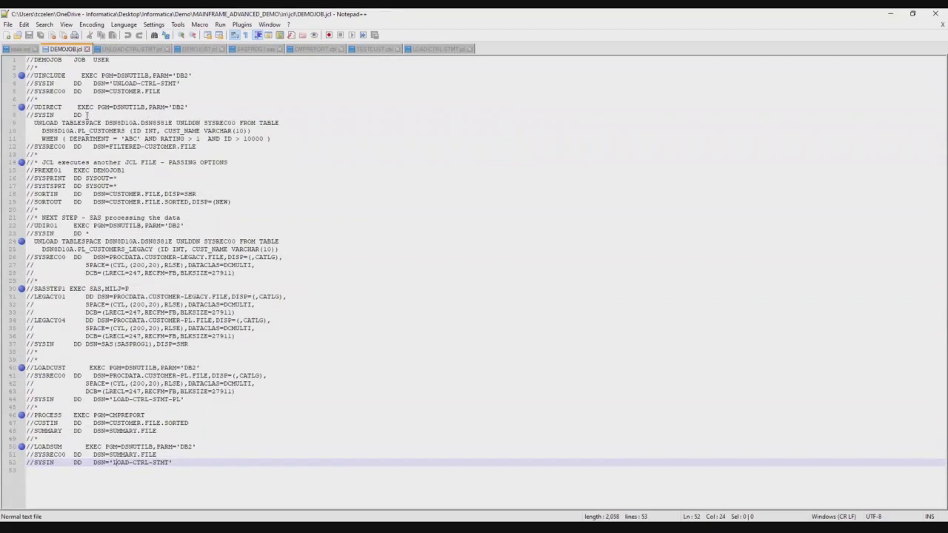
left_click_drag(186, 107, 173, 108)
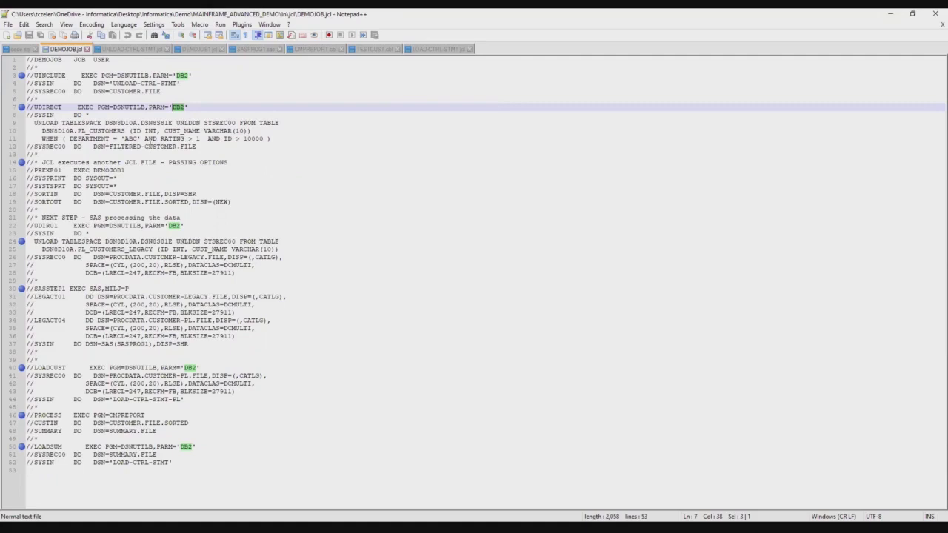
left_click_drag(94, 171, 125, 174)
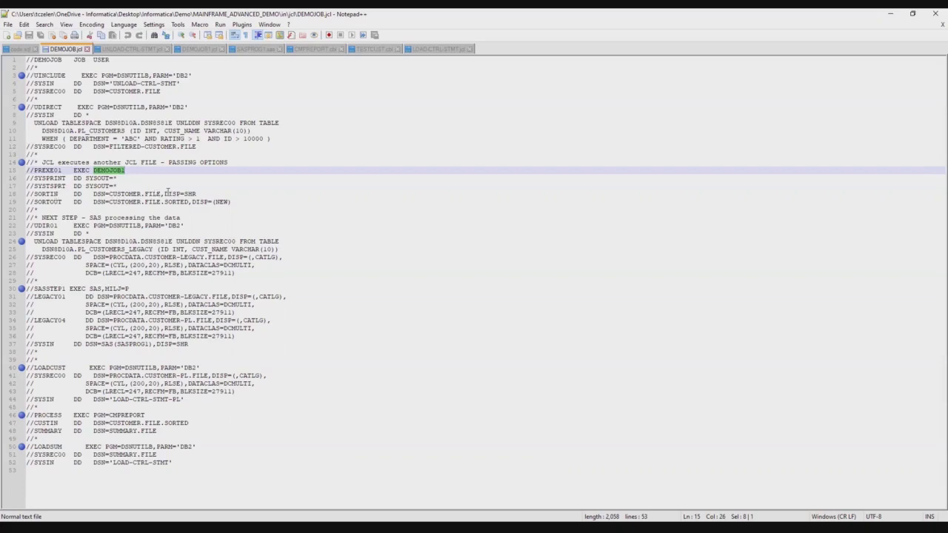
left_click(205, 50)
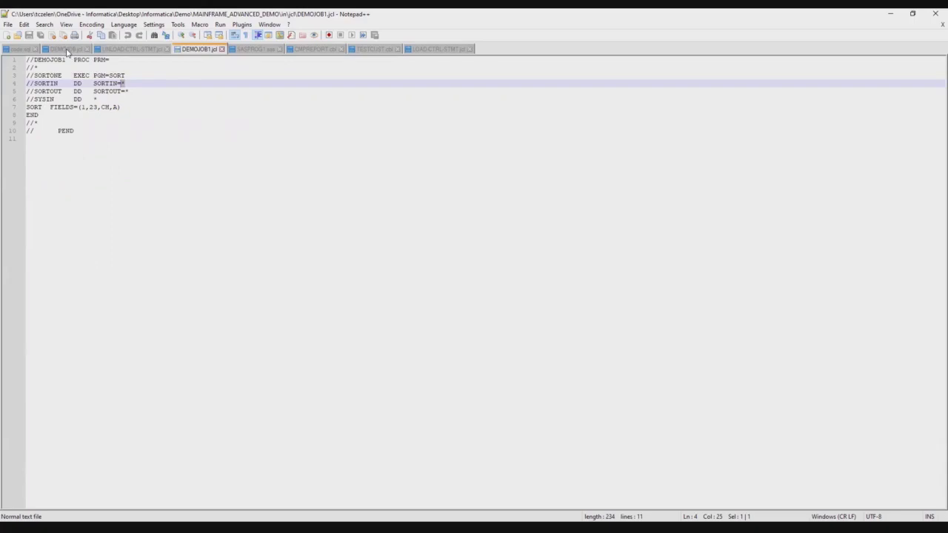
Trace DEMOJOB's SASSTEP to the SASPROG1 program and its LEGACY01 input and LEGACY04 output files
left_click(66, 50)
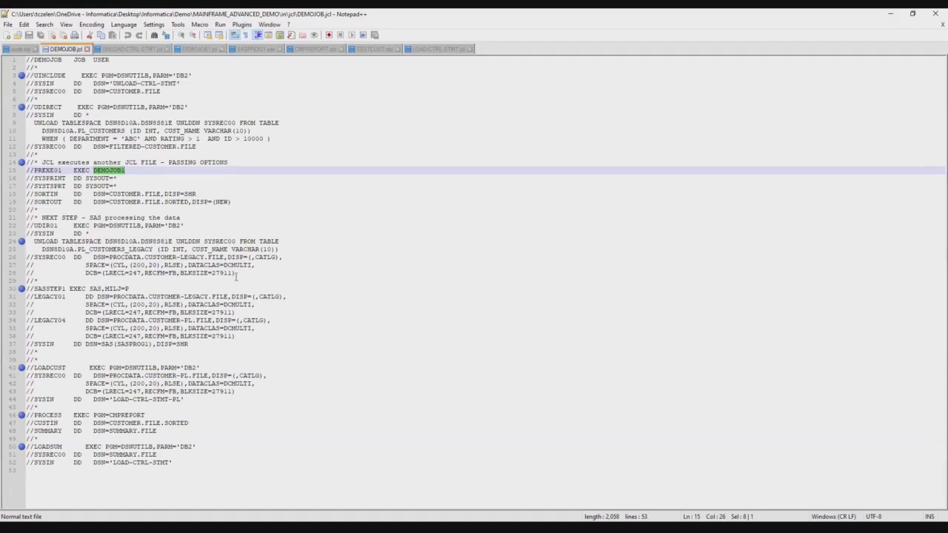
left_click_drag(34, 289, 64, 288)
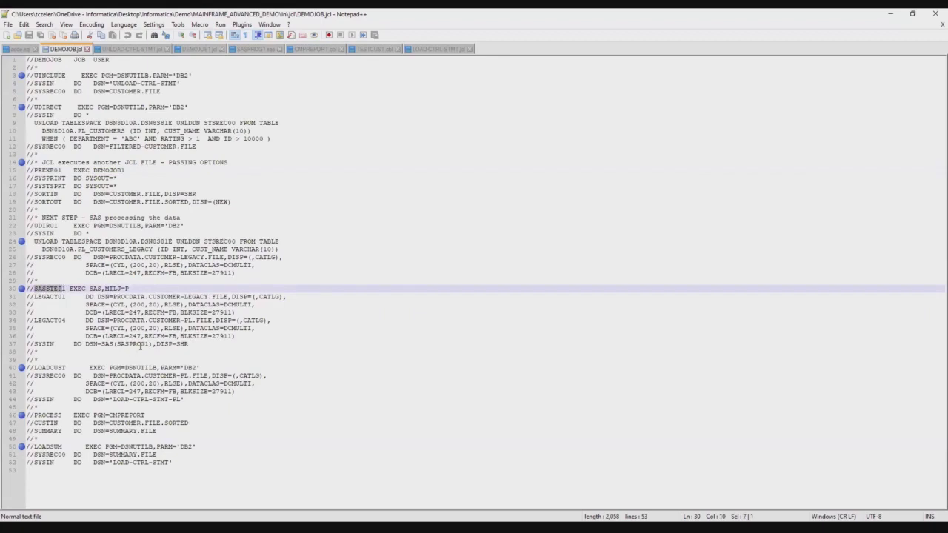
mouse_move(113, 344)
left_mouse_down()
mouse_move(101, 344)
mouse_move(147, 344)
mouse_move(116, 345)
left_mouse_up()
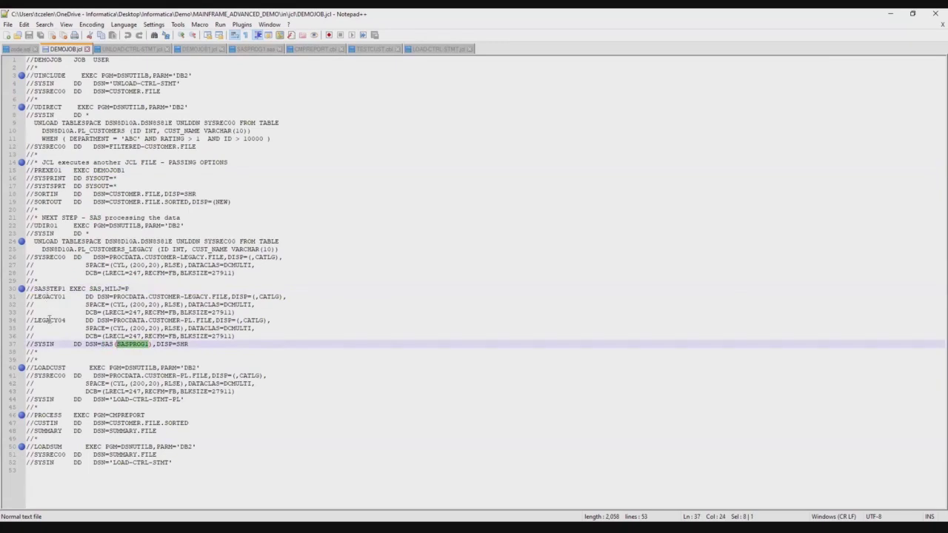
left_click(256, 49)
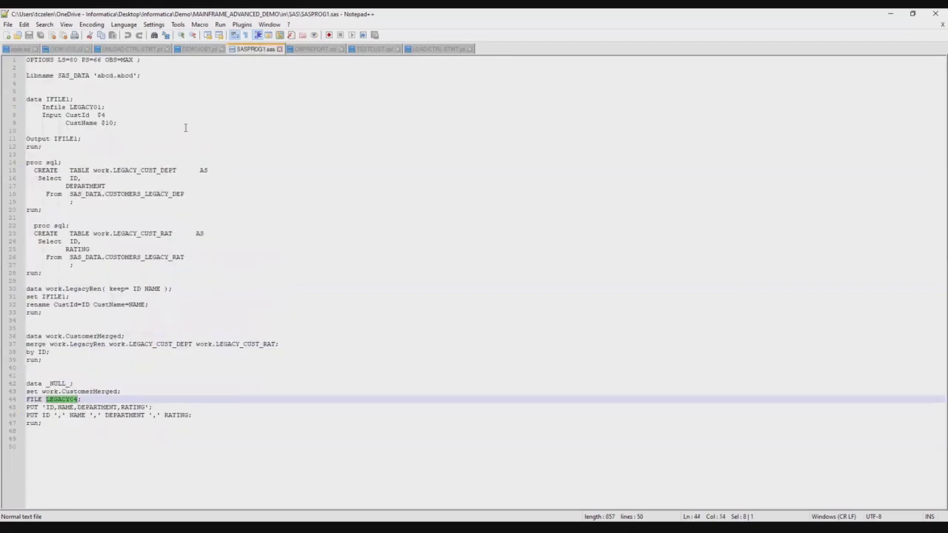
left_click(93, 107)
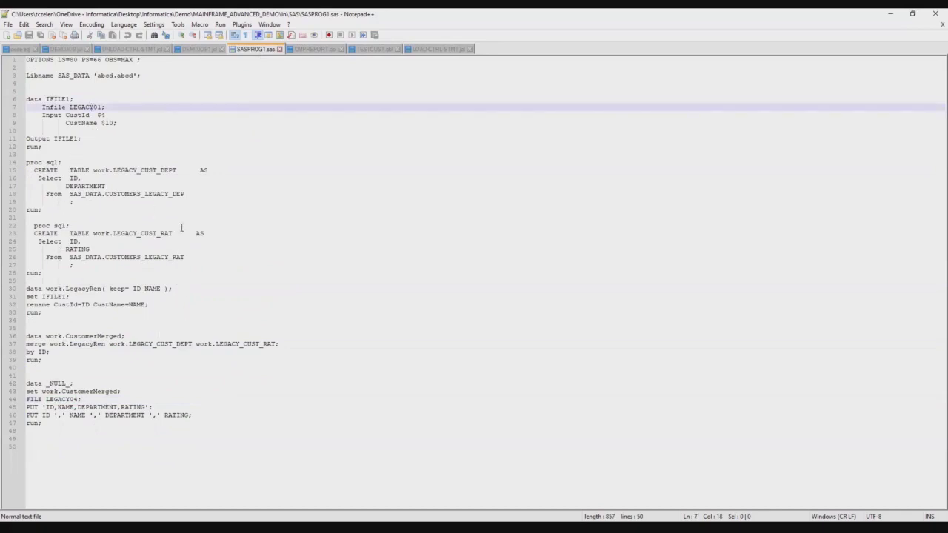
left_click(62, 400)
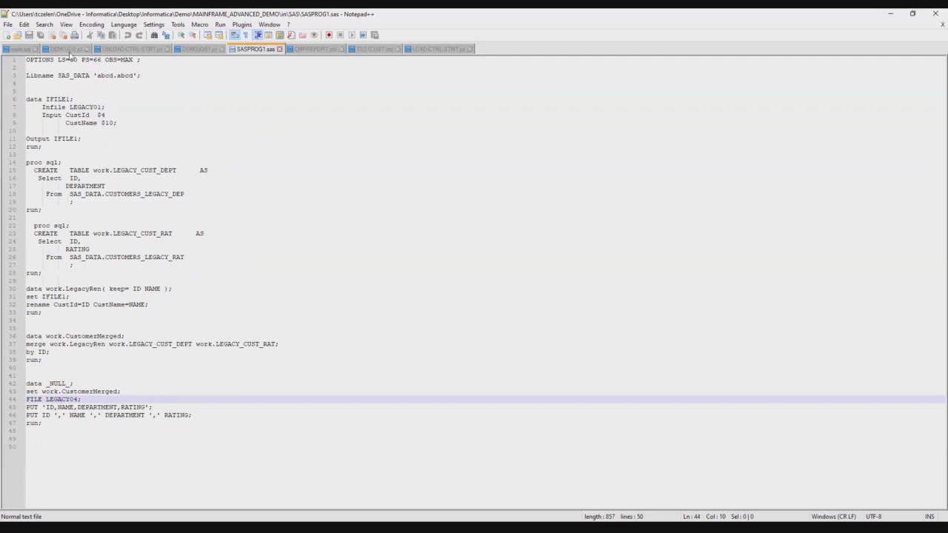
Mark the CMPREPORT program on DEMOJOB line 46 and bring up CMPREPORT.cbl
left_click(70, 49)
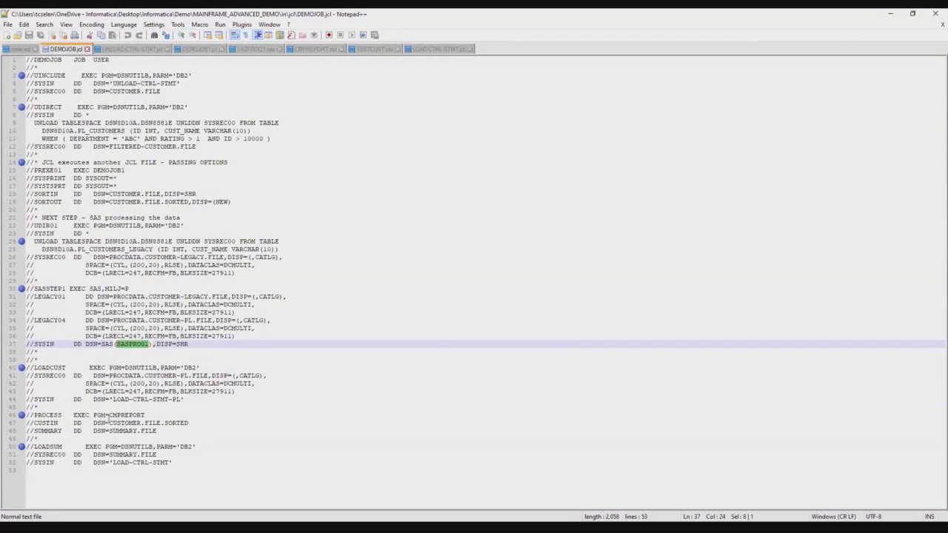
left_click_drag(109, 416, 145, 413)
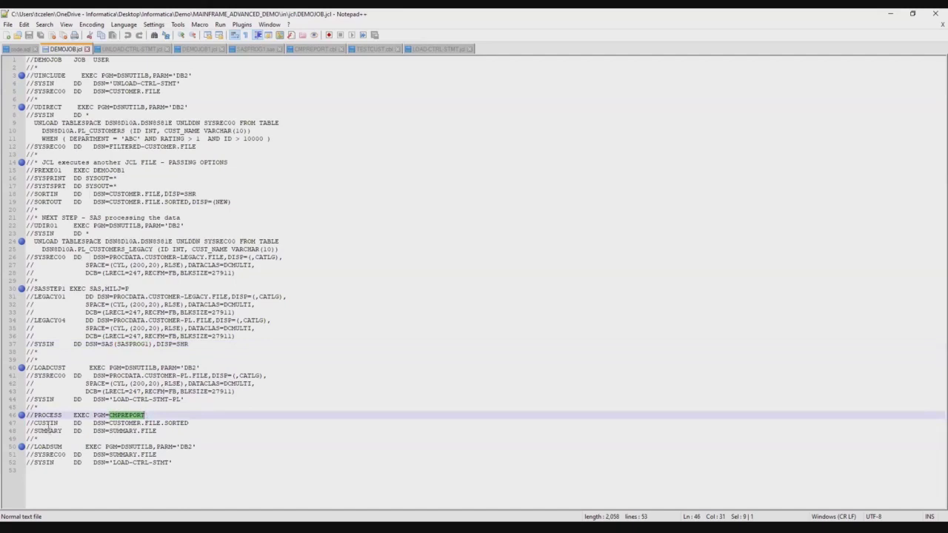
left_click(312, 49)
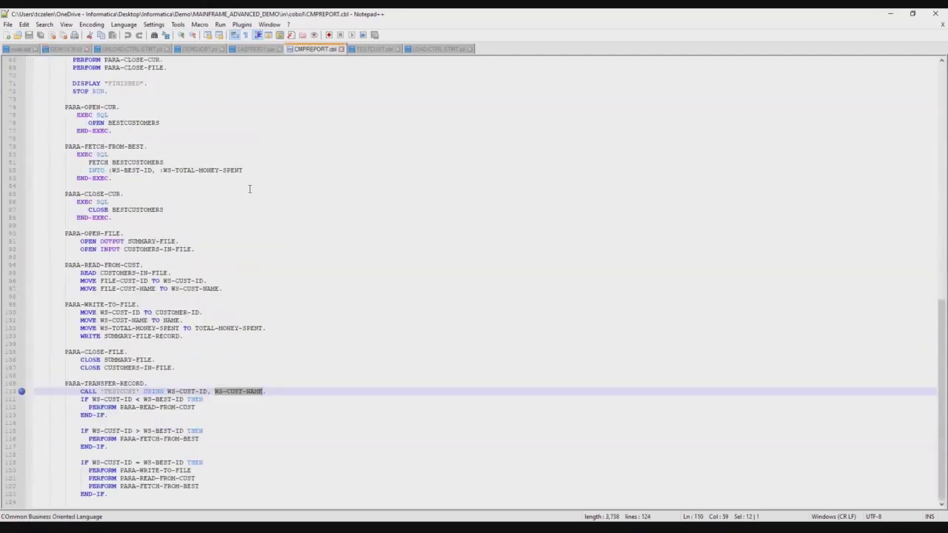
Read through CMPREPORT.cbl, then switch to the TESTCUST.cbl subprogram it calls
scroll(250, 189, "up", 12)
scroll(250, 189, "up", 11)
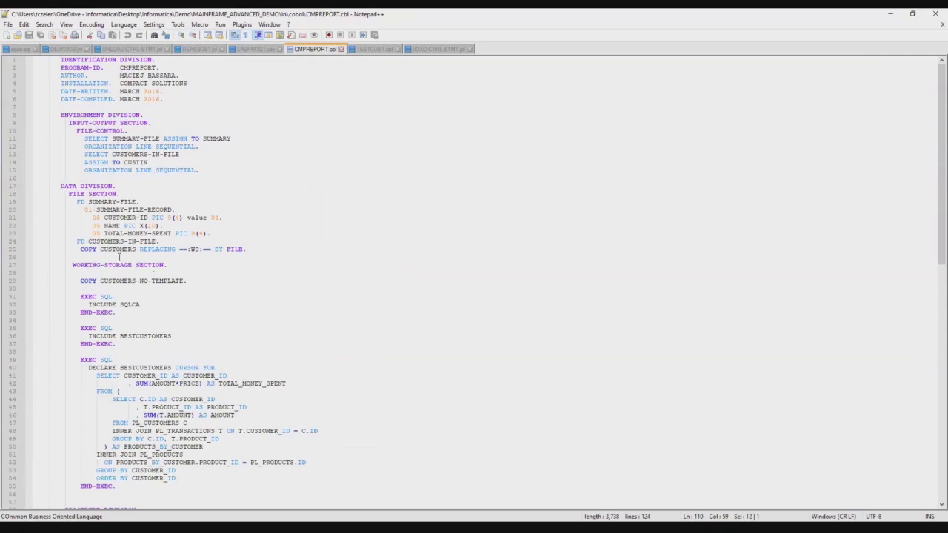
scroll(120, 257, "down", 2)
scroll(119, 257, "down", 2)
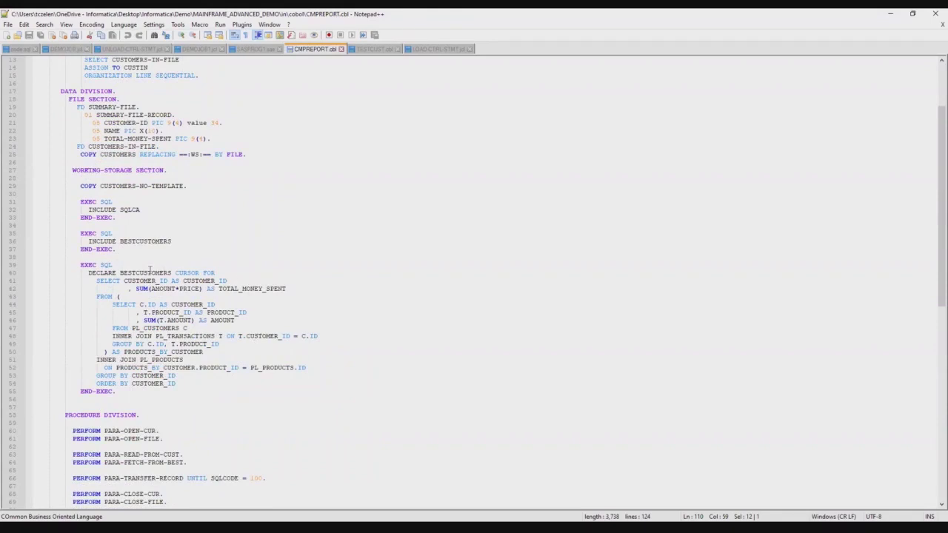
scroll(150, 269, "down", 4)
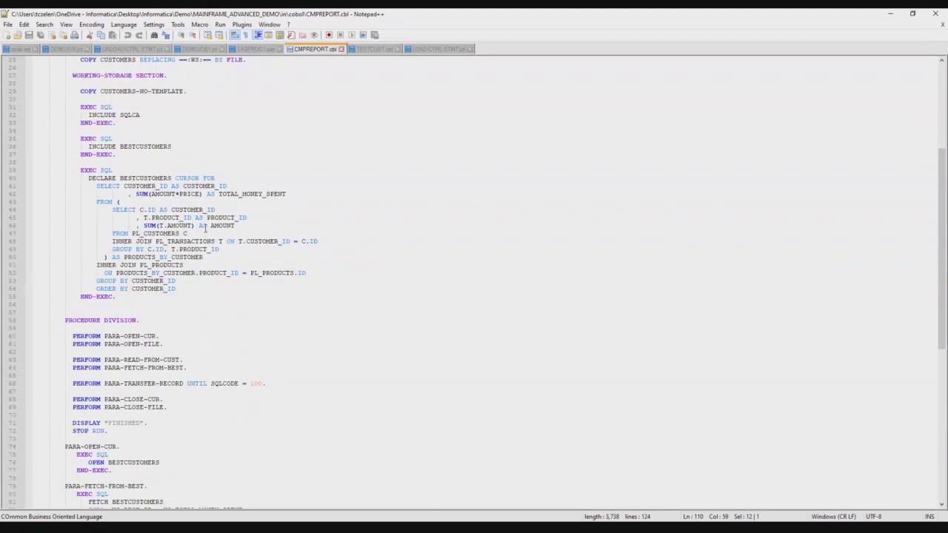
scroll(205, 230, "down", 5)
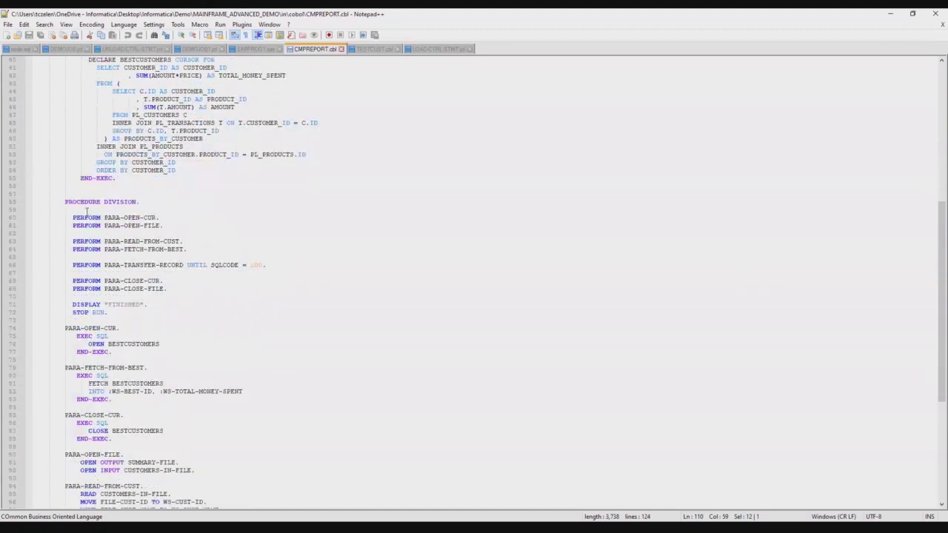
scroll(97, 221, "down", 4)
scroll(97, 220, "down", 5)
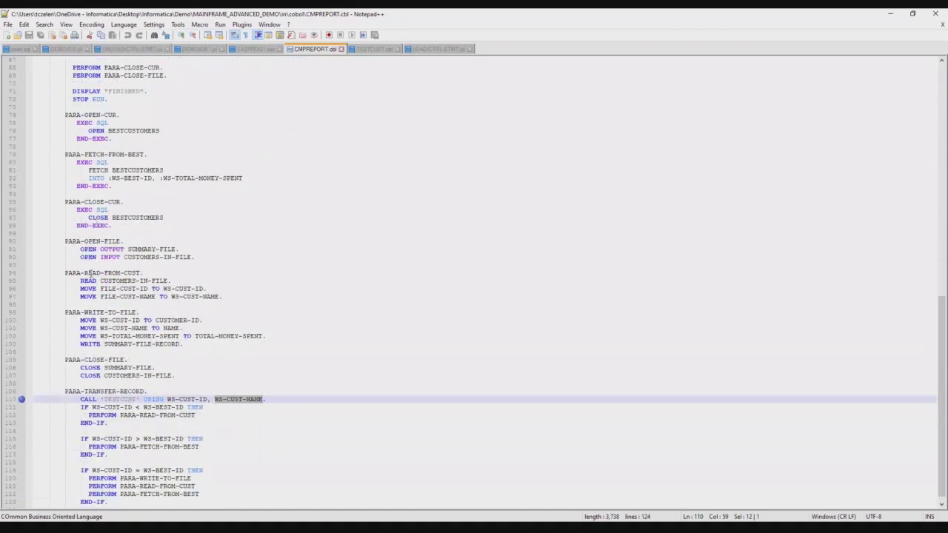
scroll(90, 274, "down", 1)
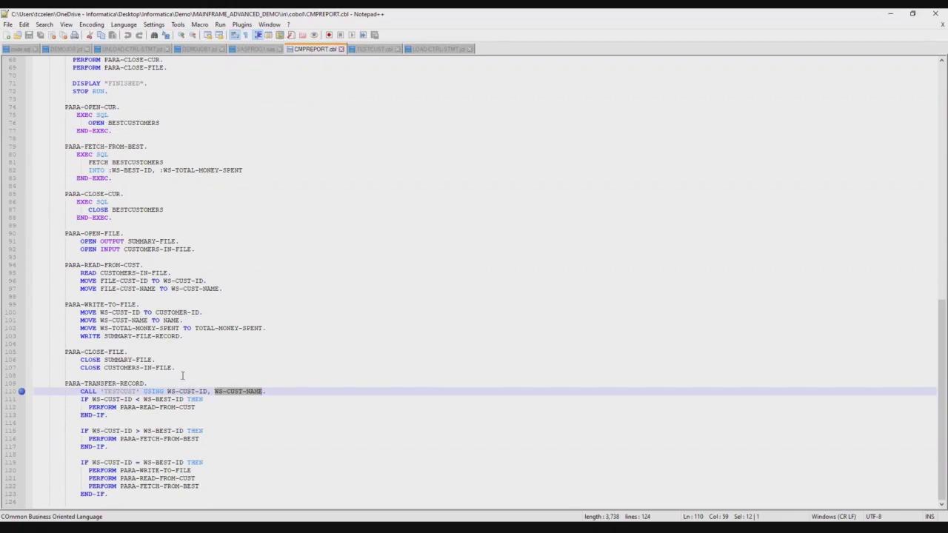
left_click(376, 50)
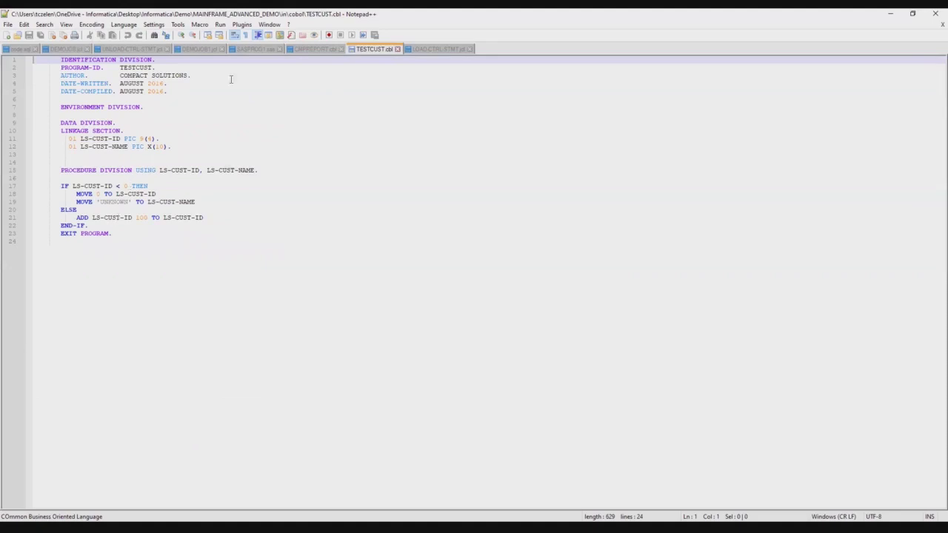
Mark DB2, SUMMARY.FILE and LOAD-CTRL-STMT in DEMOJOB's LOADSUM step, then view the LOAD-CTRL-STMT file
left_click(68, 50)
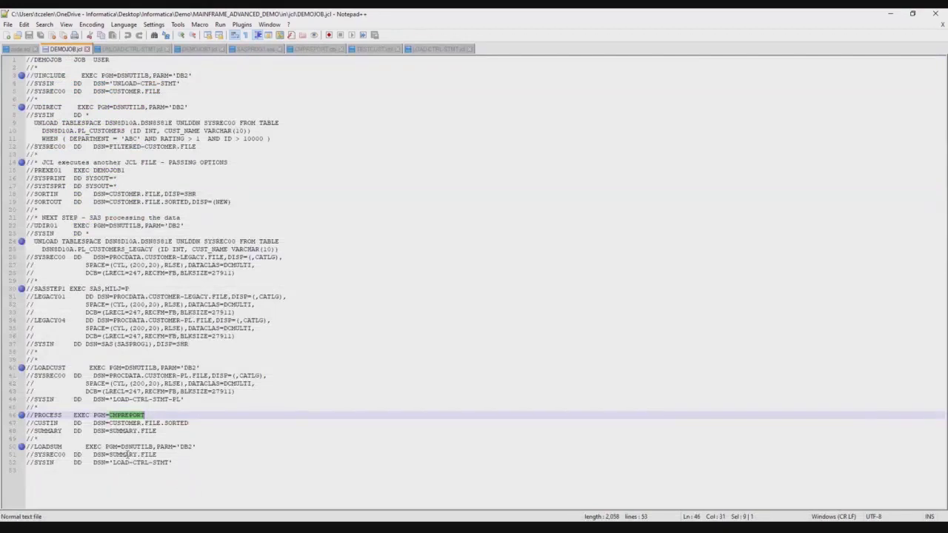
double_click(185, 447)
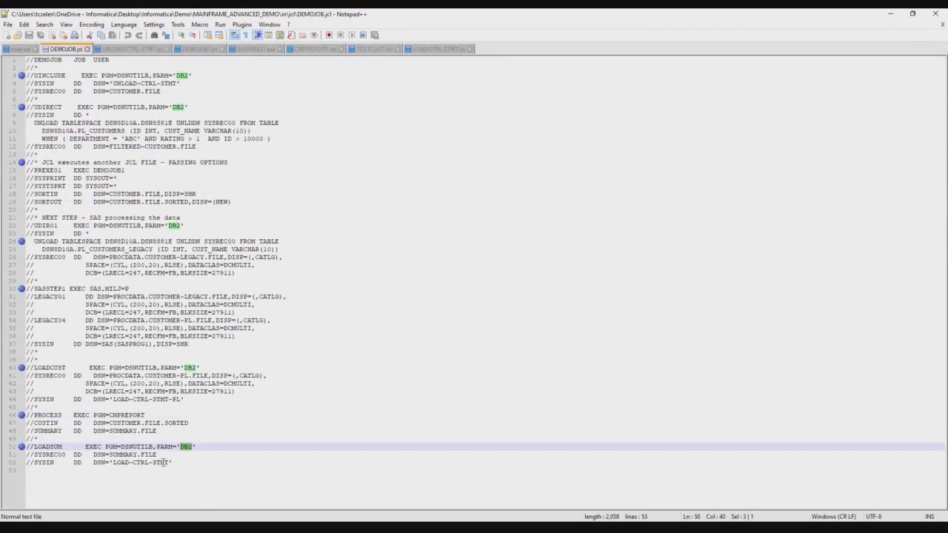
left_click_drag(156, 455, 108, 455)
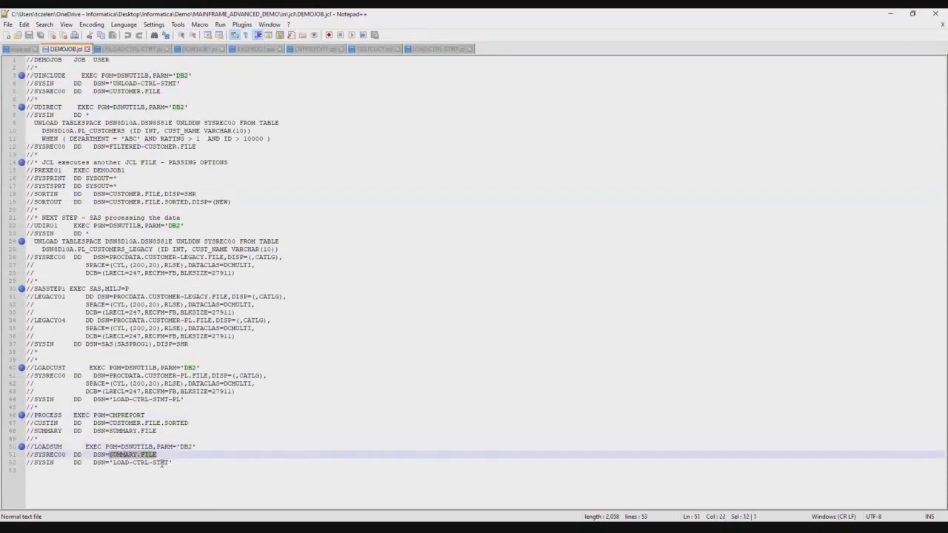
left_click_drag(169, 463, 113, 463)
left_click(435, 49)
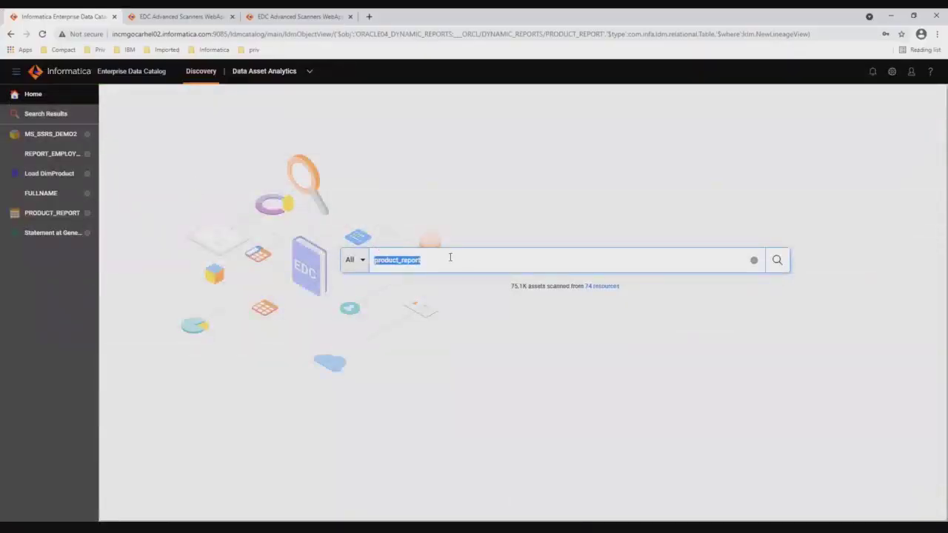
Search the catalog for 'PL_BEST_', open PL_BEST_CUSTOMERS, and switch to its Lineage and Impact view
left_click_drag(449, 256, 370, 259)
type("PL_BEST_")
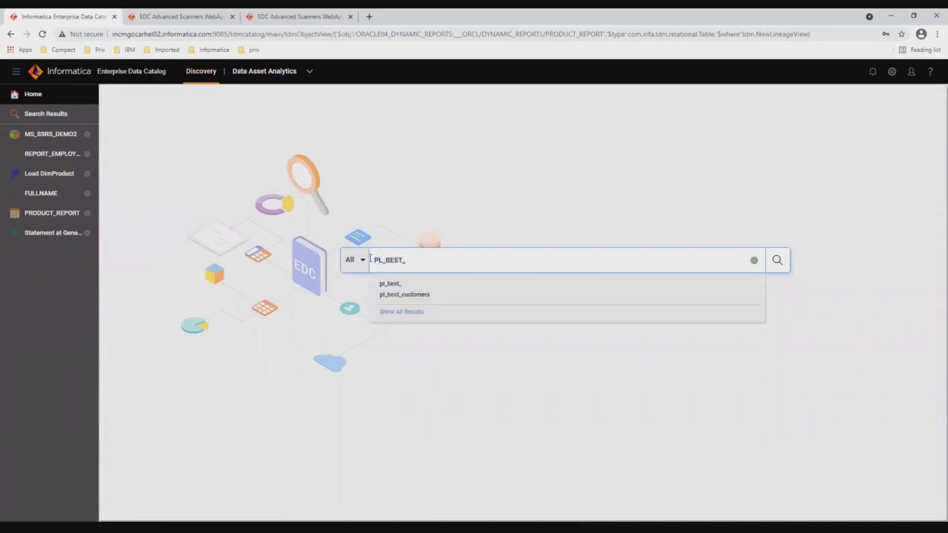
left_click(402, 294)
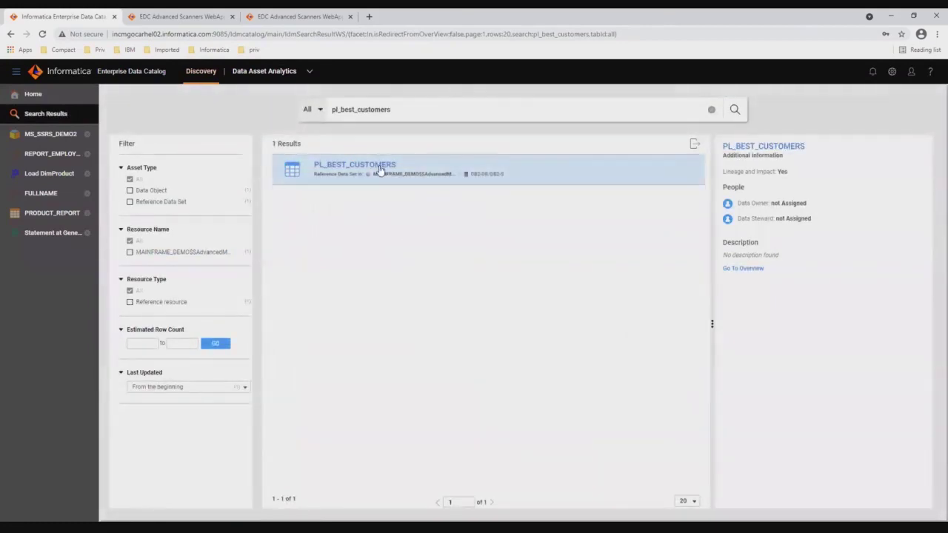
left_click(380, 168)
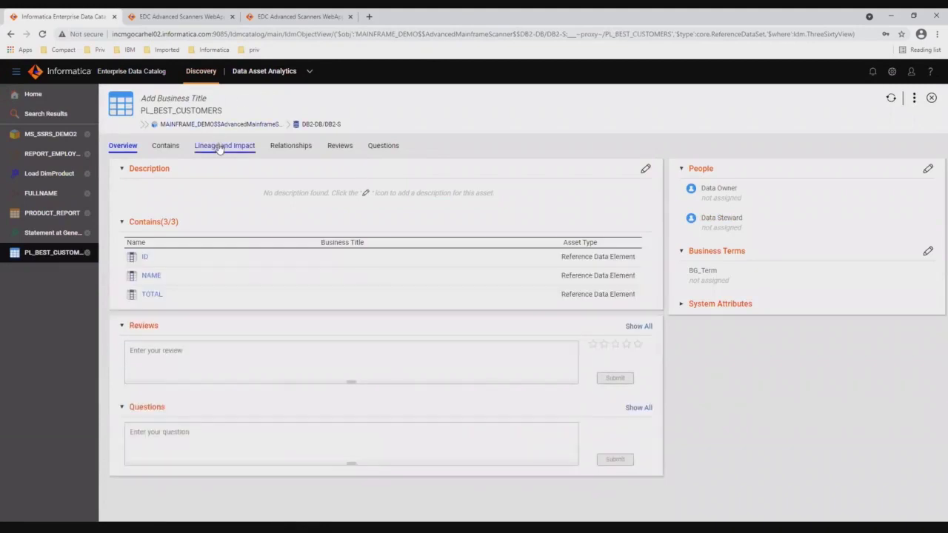
left_click(221, 146)
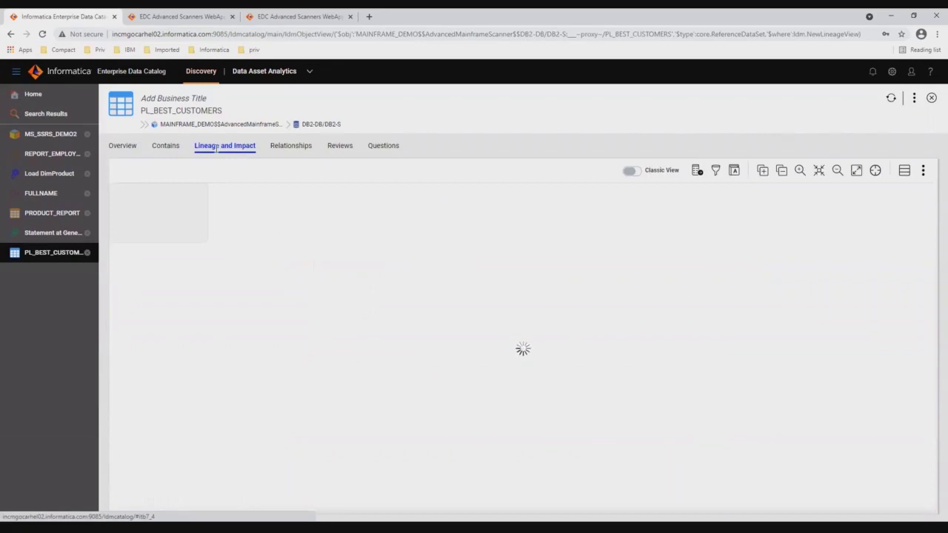
Expand all of PL_BEST_CUSTOMERS' lineage groups and pan to reveal the upstream SAS_DATA group
left_click_drag(302, 274, 561, 232)
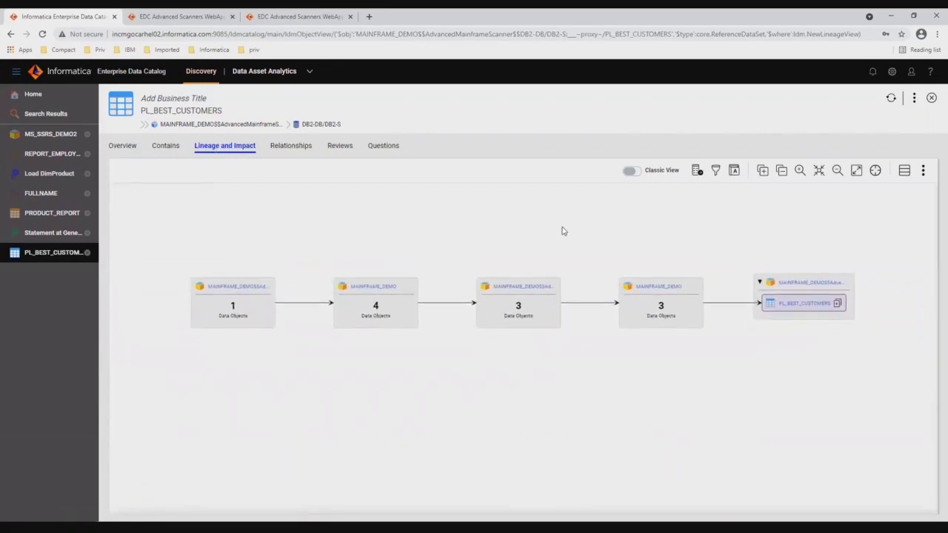
left_click(763, 171)
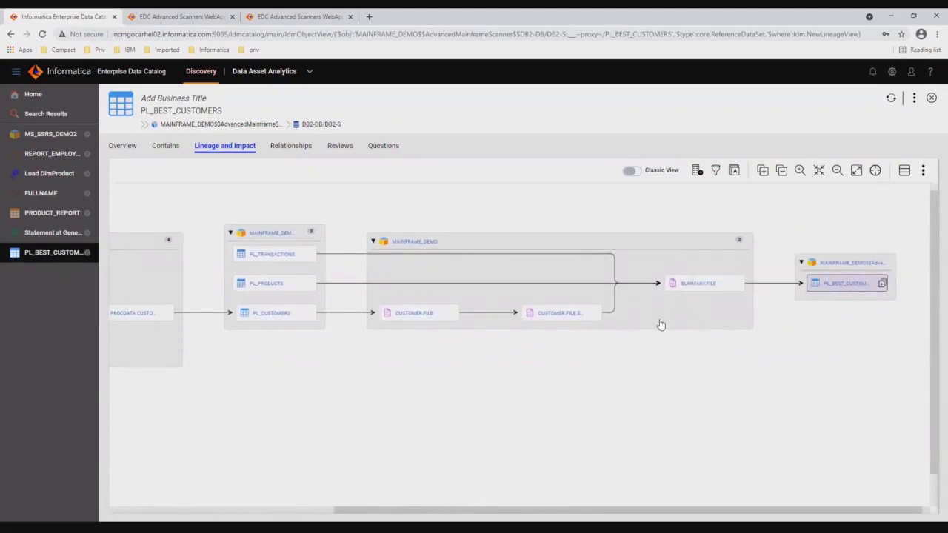
left_click_drag(658, 319, 724, 316)
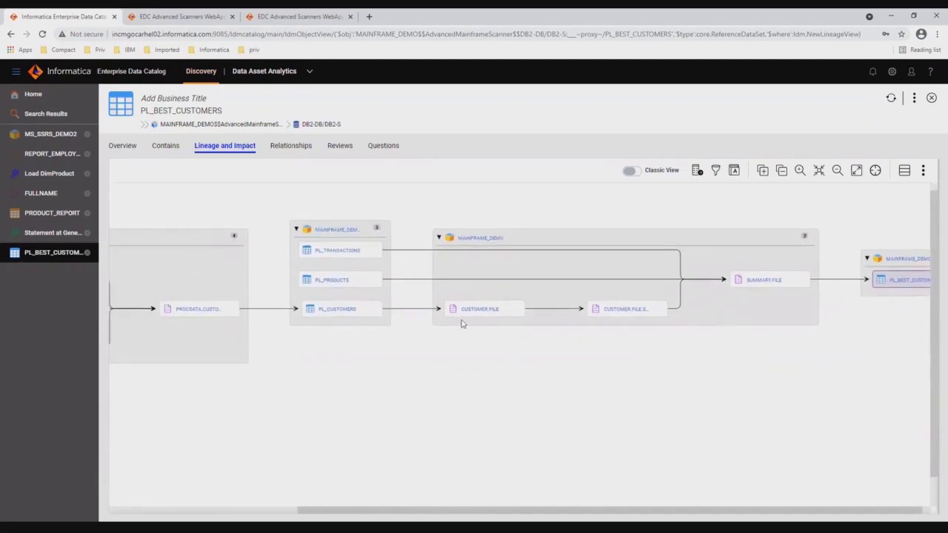
left_click_drag(351, 376, 600, 368)
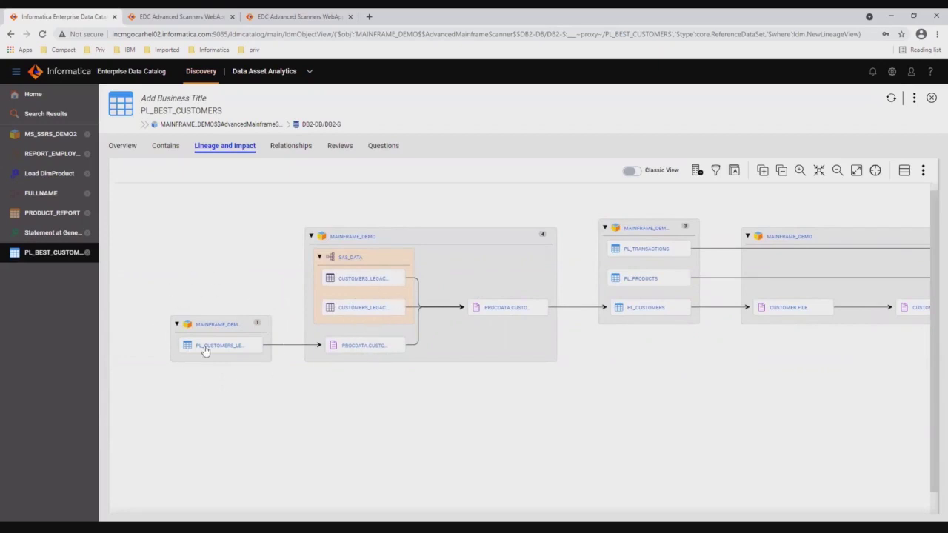
mouse_move(209, 352)
left_click_drag(730, 444, 492, 445)
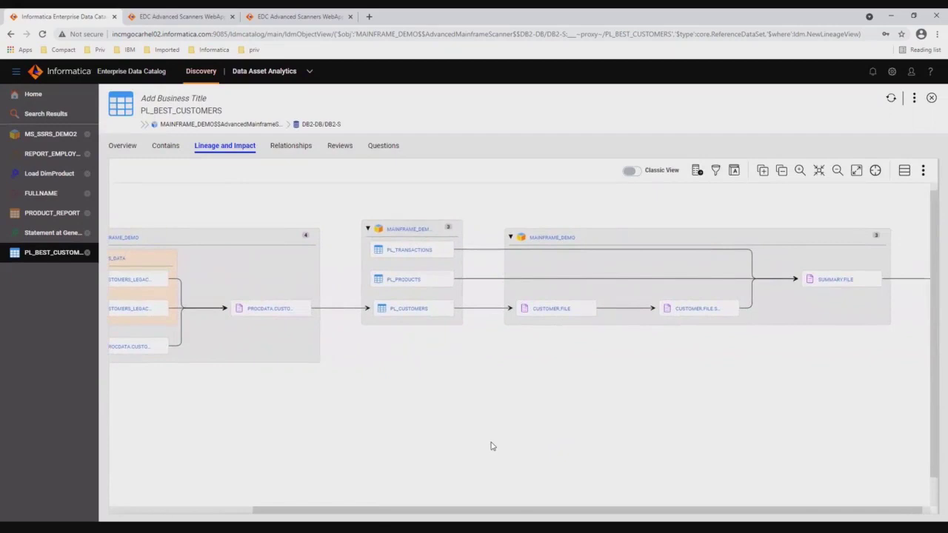
Show transformation indicators, highlight SUMMARY.FILE's lineage path, and drill into the MAINFRAME_DEMO group
left_click(696, 171)
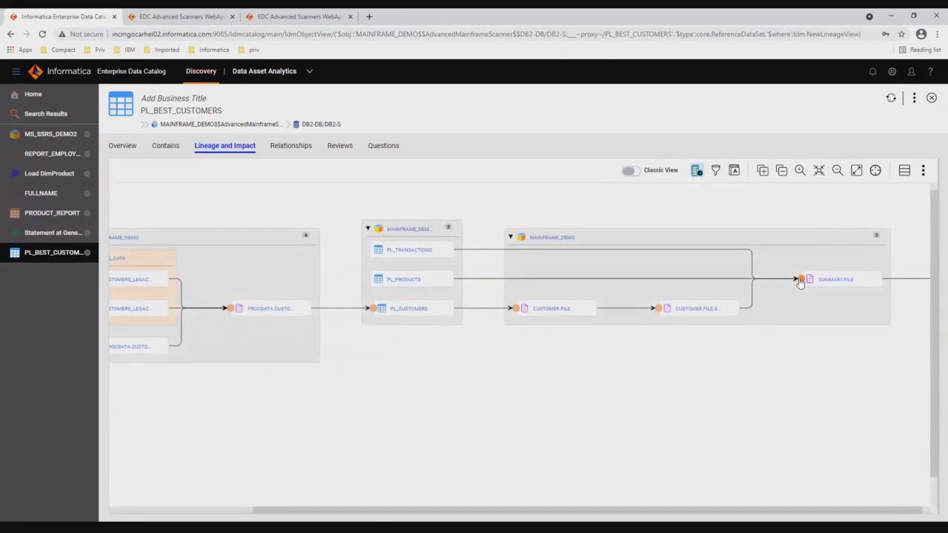
left_click_drag(791, 329, 609, 340)
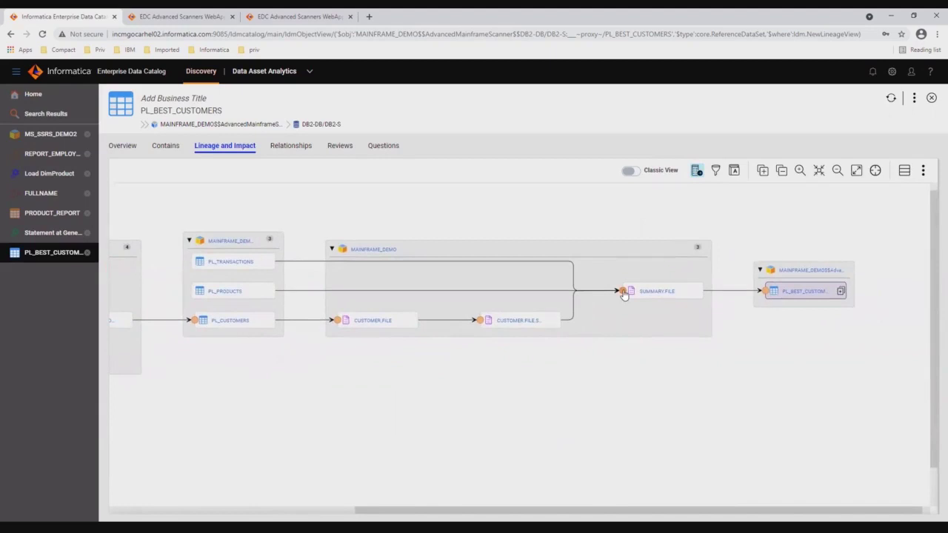
left_click(624, 295)
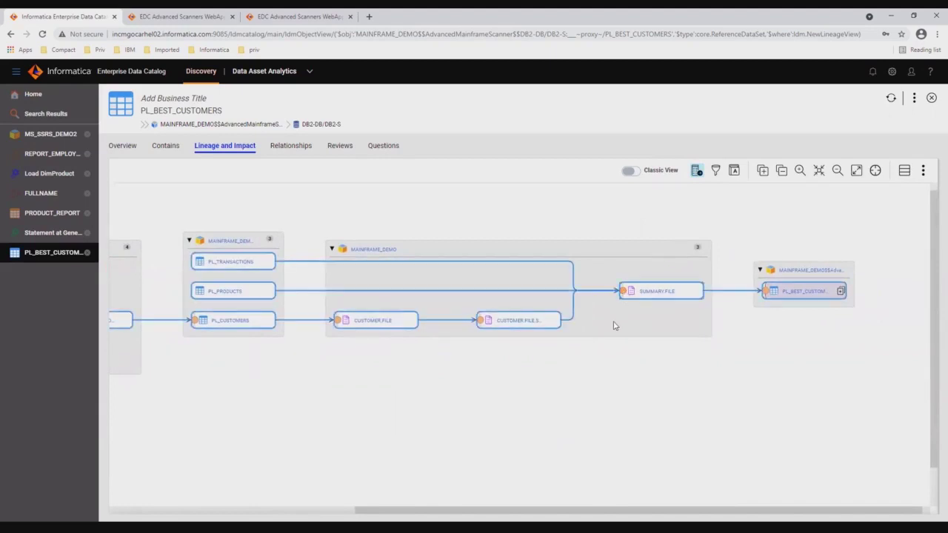
double_click(613, 326)
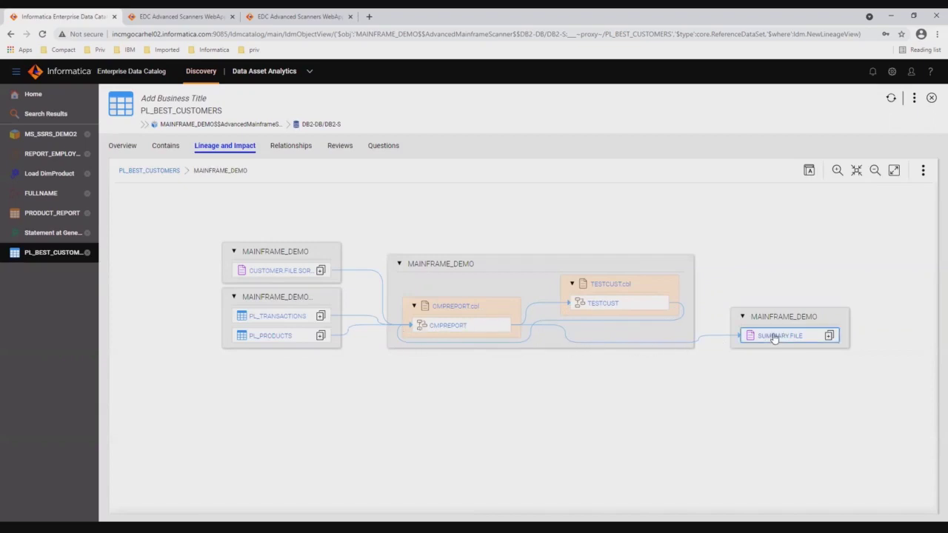
Inspect info cards for MAINFRAME_DEMO nodes like PL_PRODUCTS and CMPREPORT, then return to PL_BEST_CUSTOMERS lineage
mouse_move(775, 335)
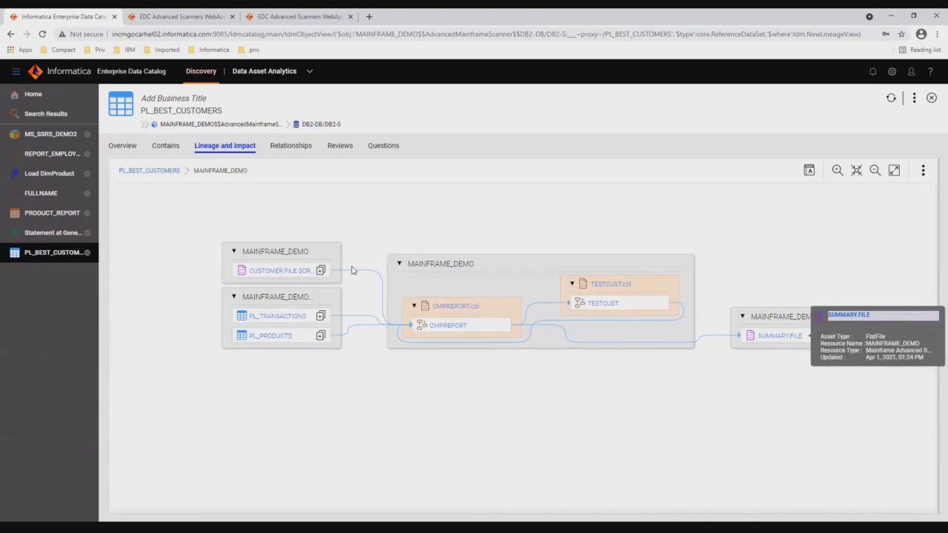
mouse_move(281, 275)
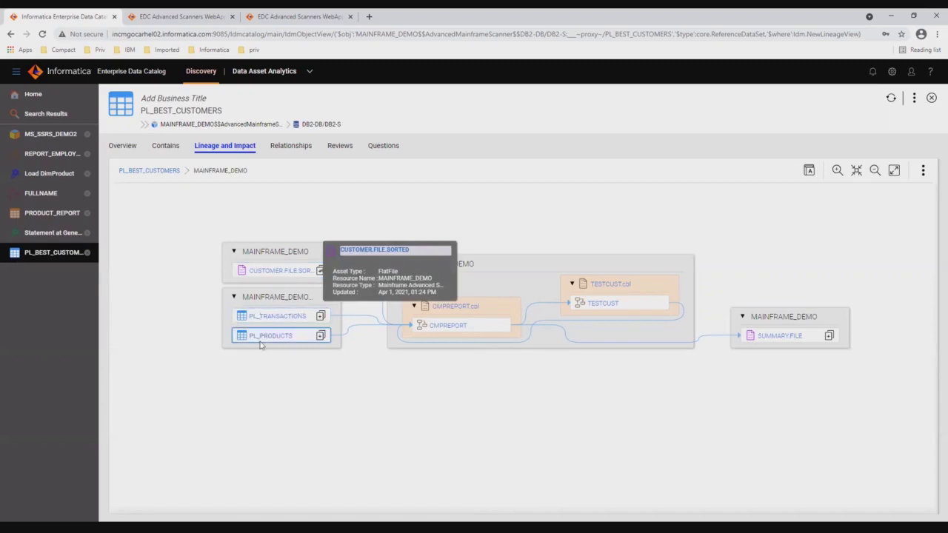
mouse_move(259, 341)
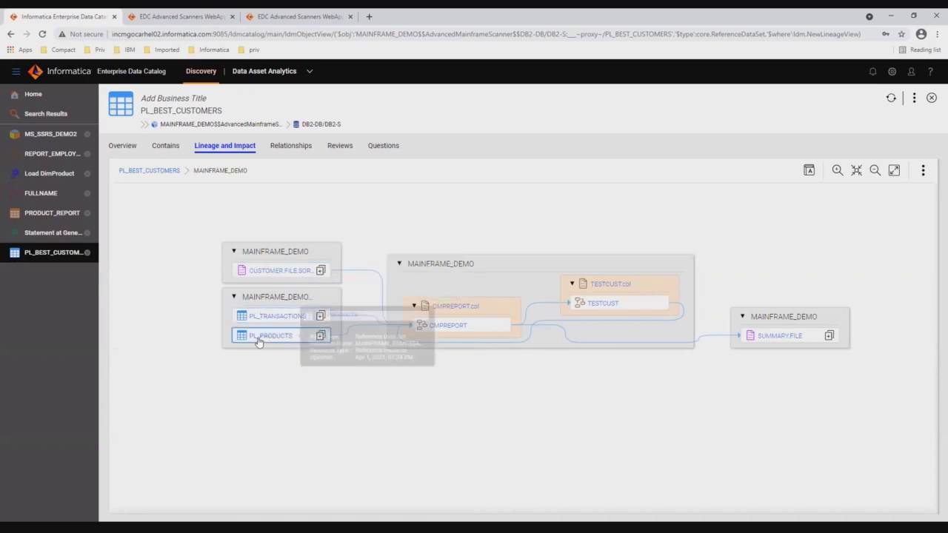
left_click(496, 443)
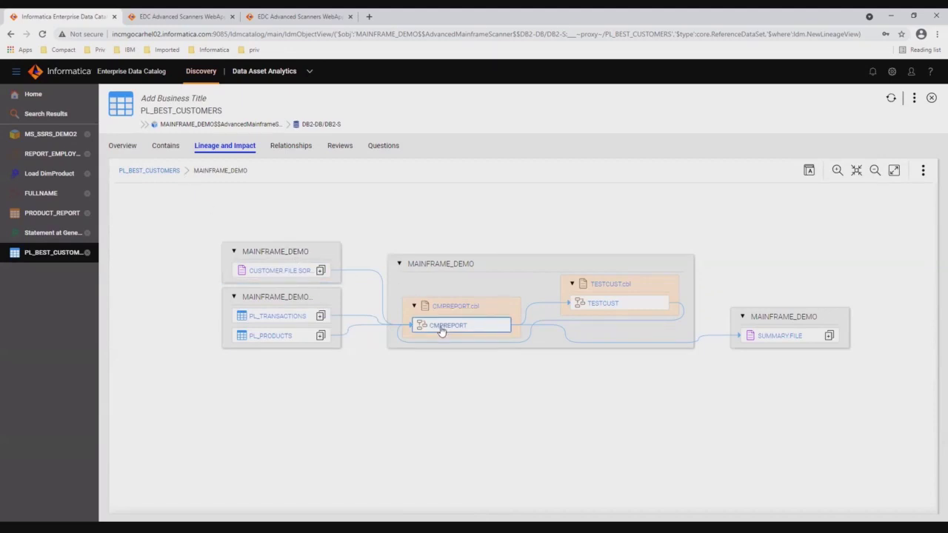
mouse_move(442, 331)
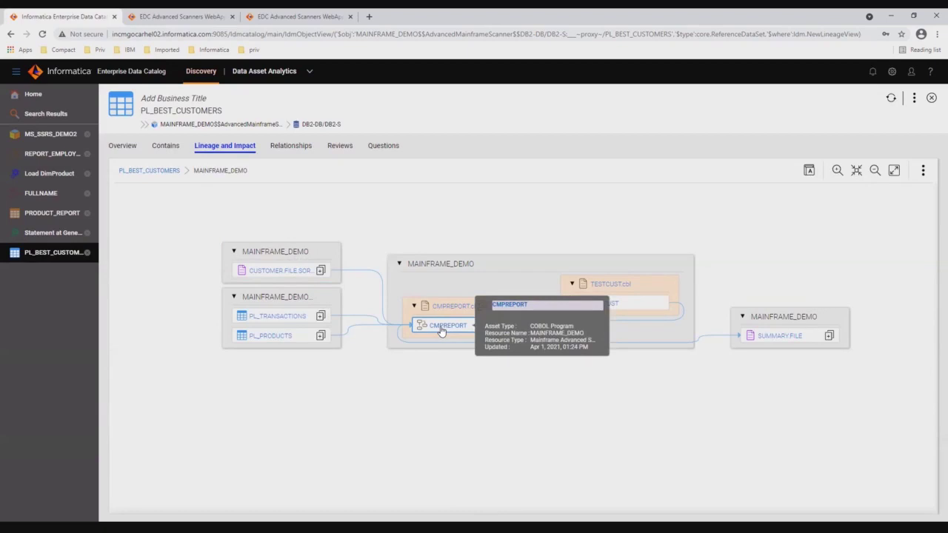
left_click(152, 171)
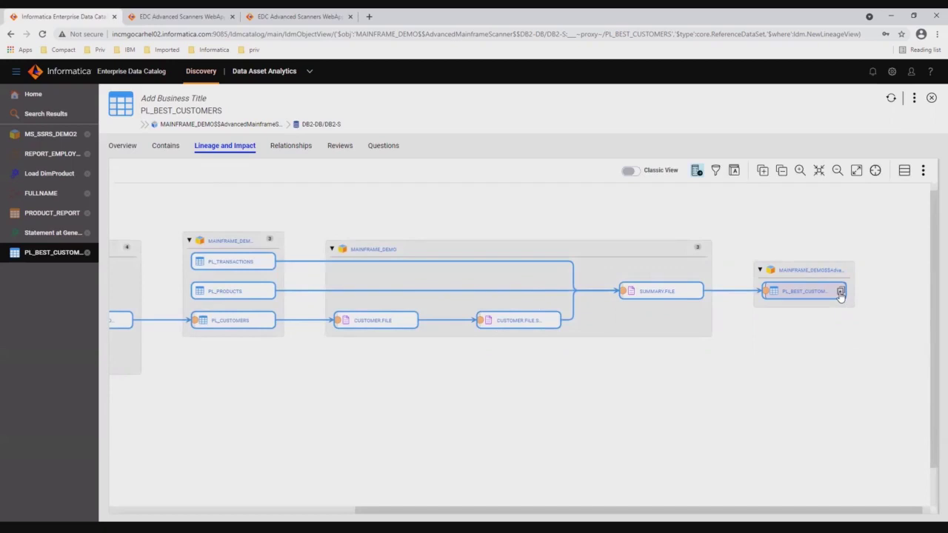
Select the NAME and TOTAL columns of PL_BEST_CUSTOMERS and expand their detailed column-level lineage
left_click(840, 292)
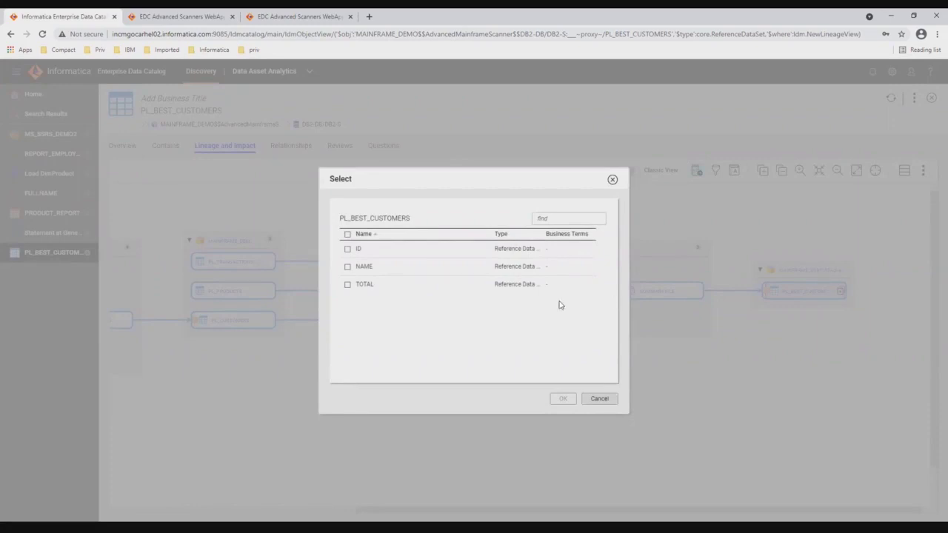
left_click(348, 285)
left_click(348, 266)
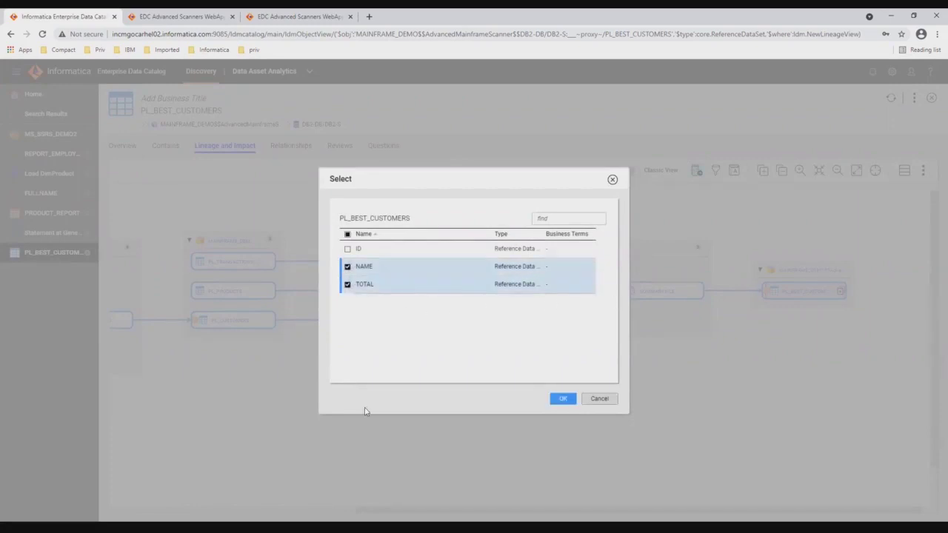
left_click(561, 399)
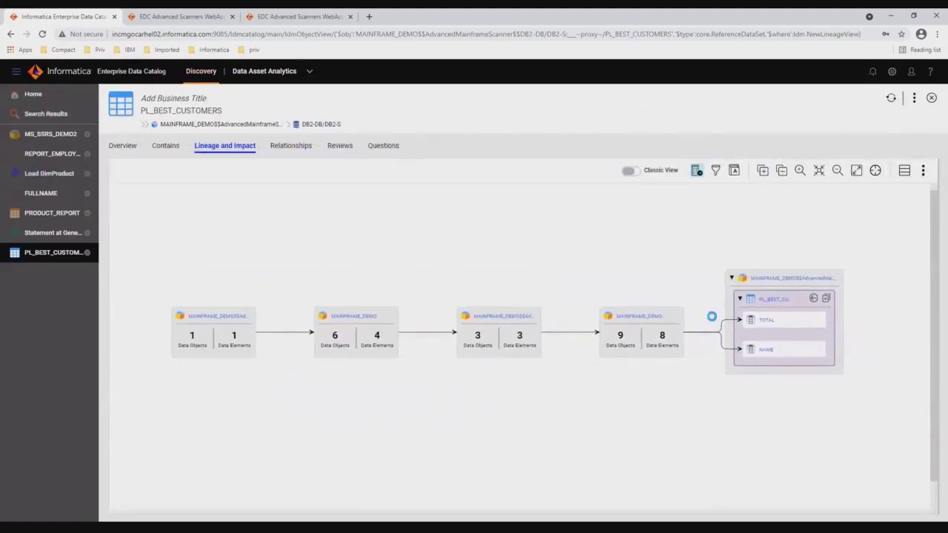
left_click(711, 317)
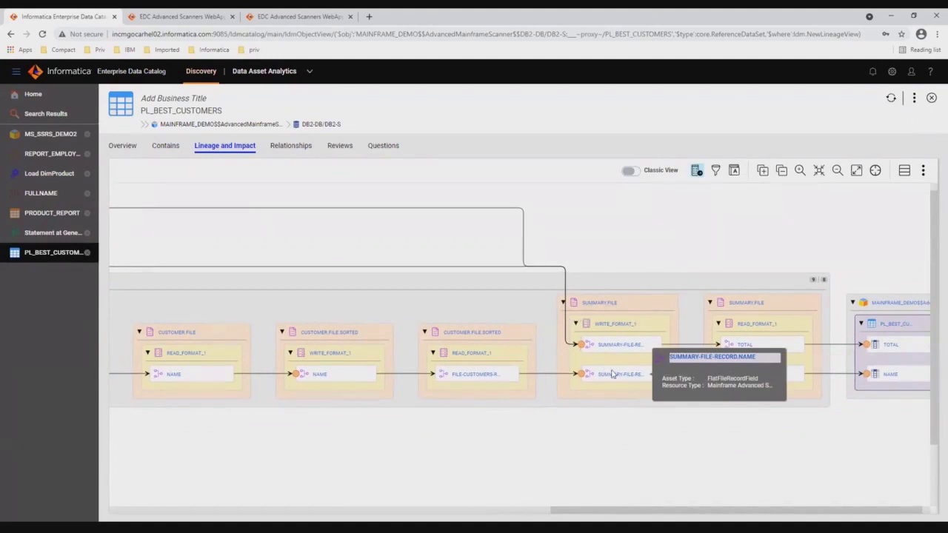
Highlight TOTAL's path, drill into MAINFRAME_DEMO, and view TOTAL-MONEY-SPENT's expression SUM(SUM(AMOUNT) * PRICE)
left_click(582, 349)
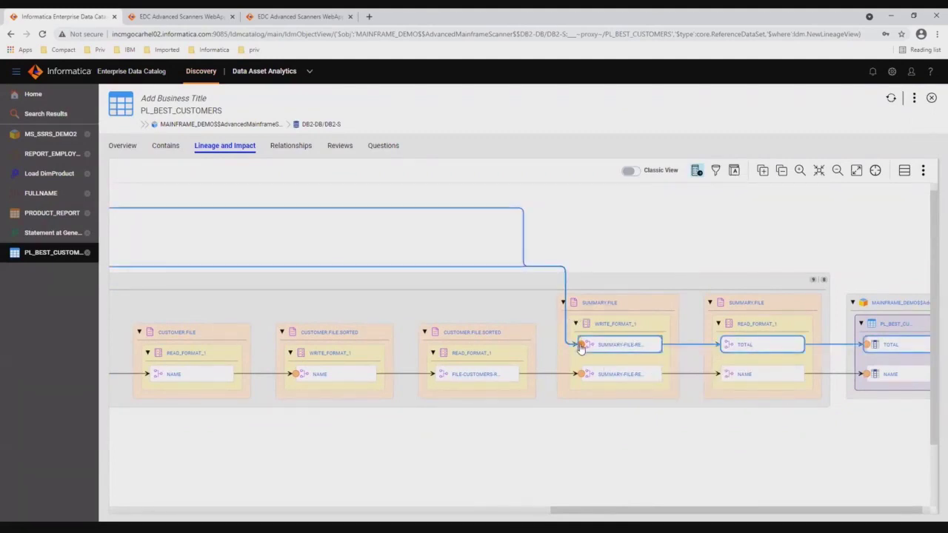
double_click(582, 349)
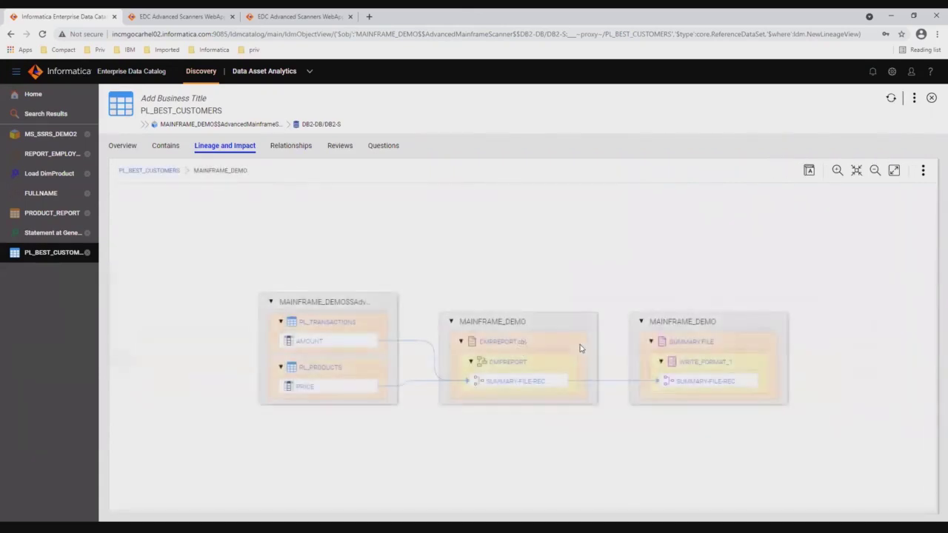
left_click(521, 382)
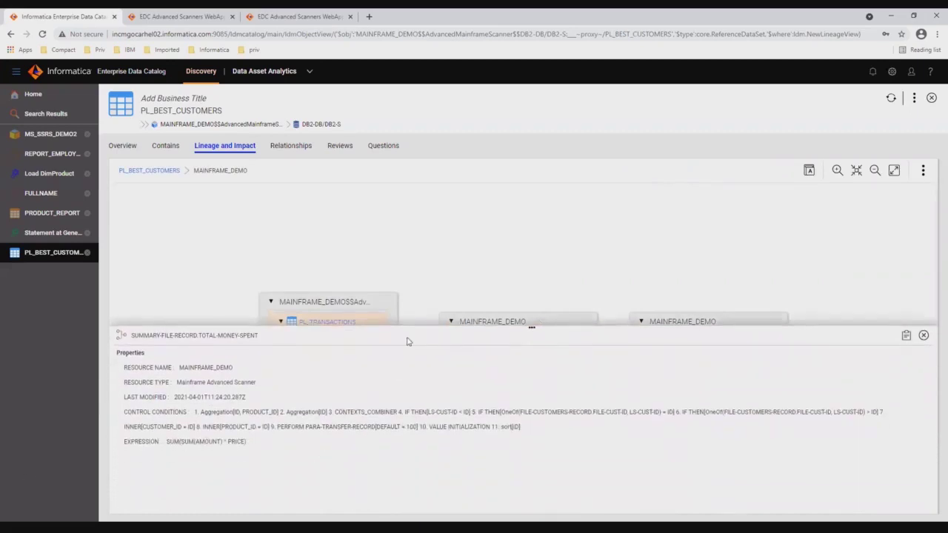
left_click_drag(247, 442, 167, 442)
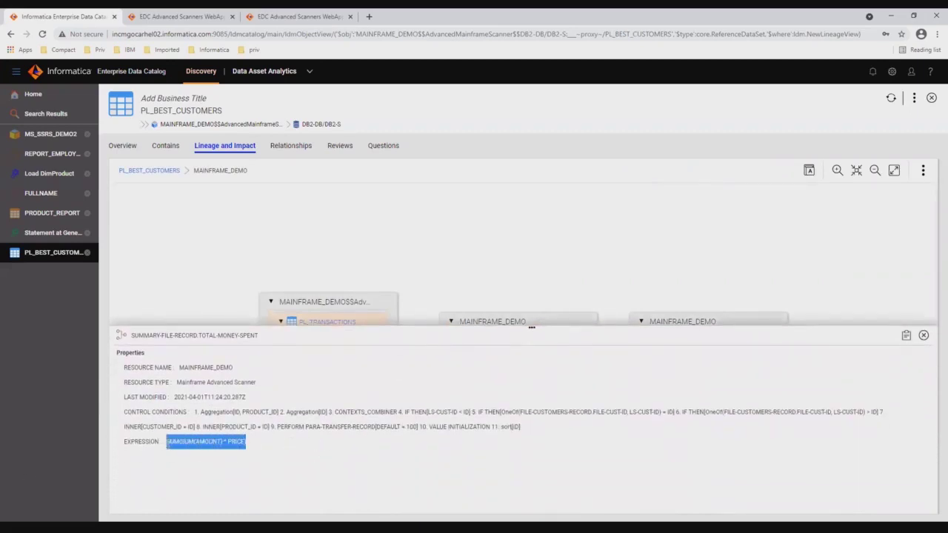